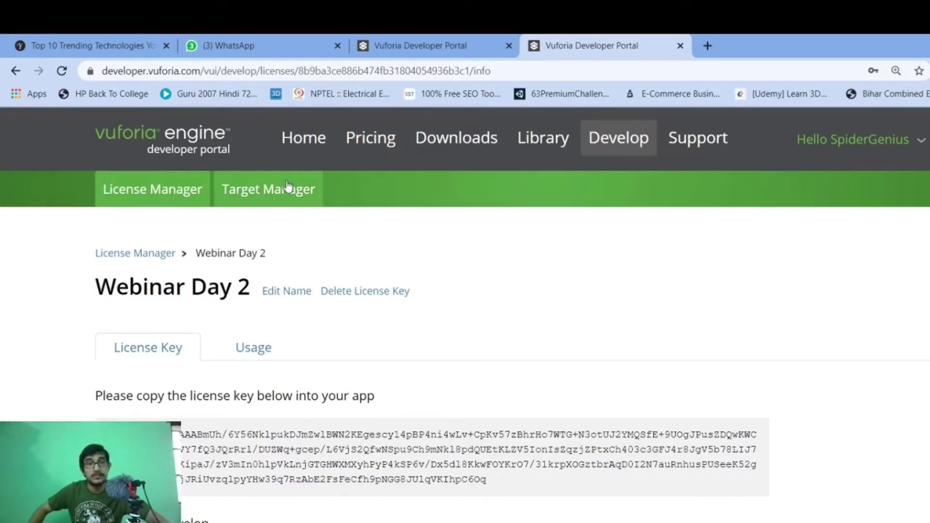
Step: Open the Target Manager's list of databases after viewing the list of license keys
left_click(150, 197)
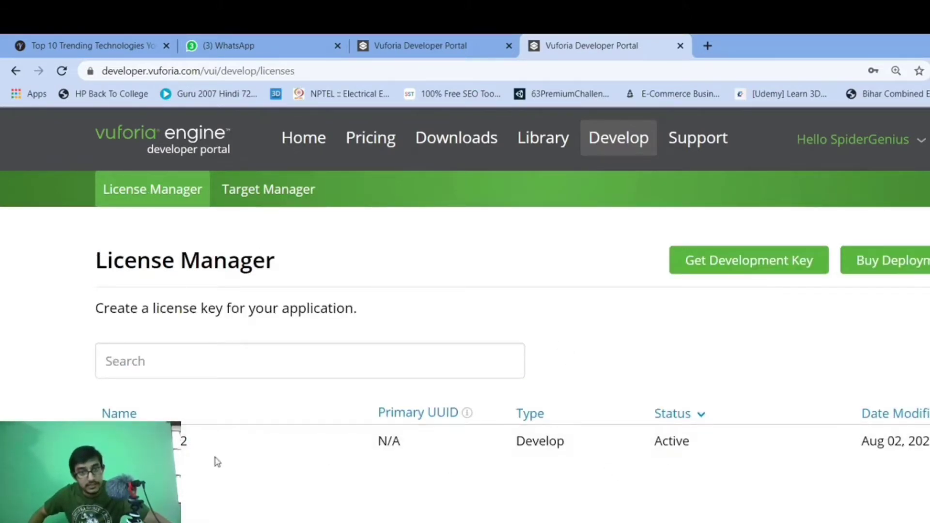
left_click(248, 185)
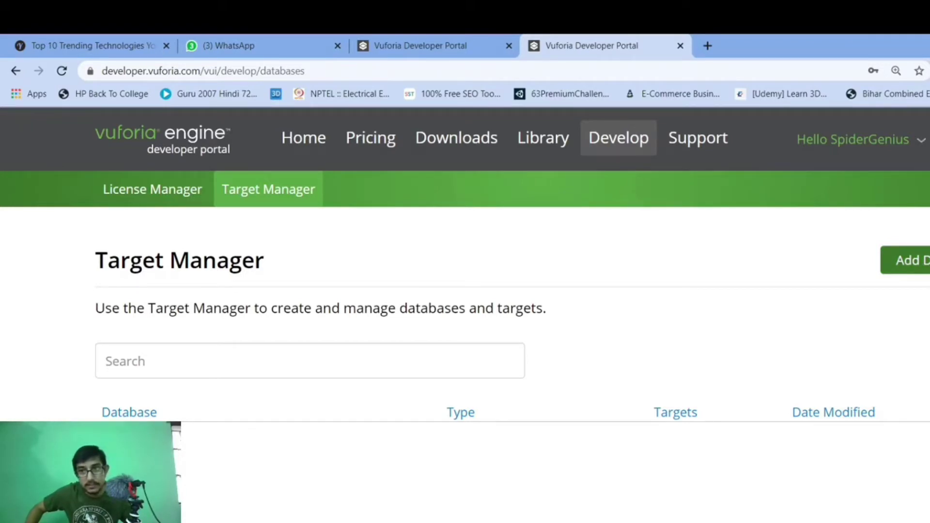
left_click(911, 260)
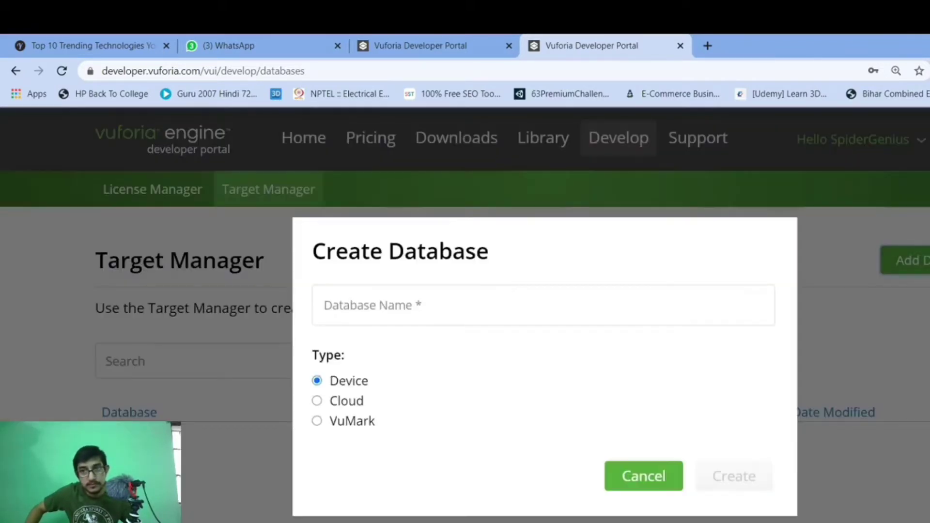
left_click(579, 316)
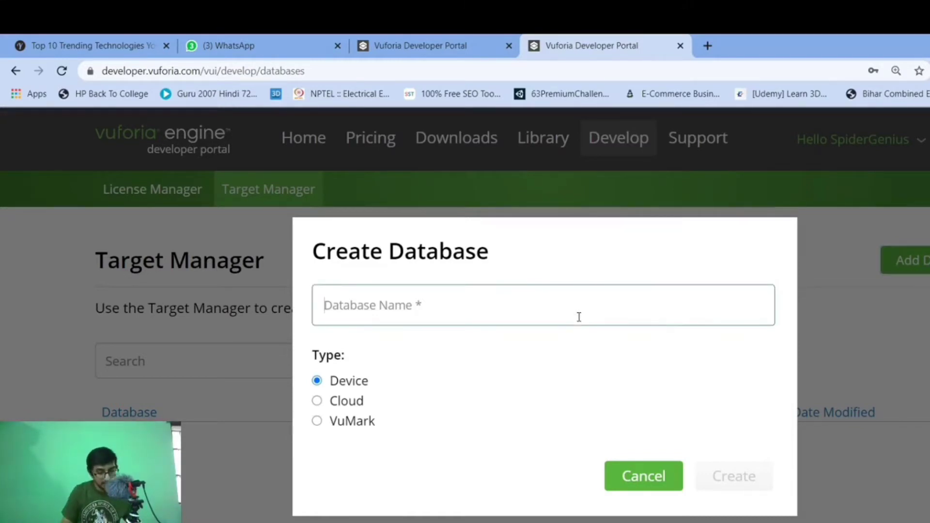
type("WEbinar ")
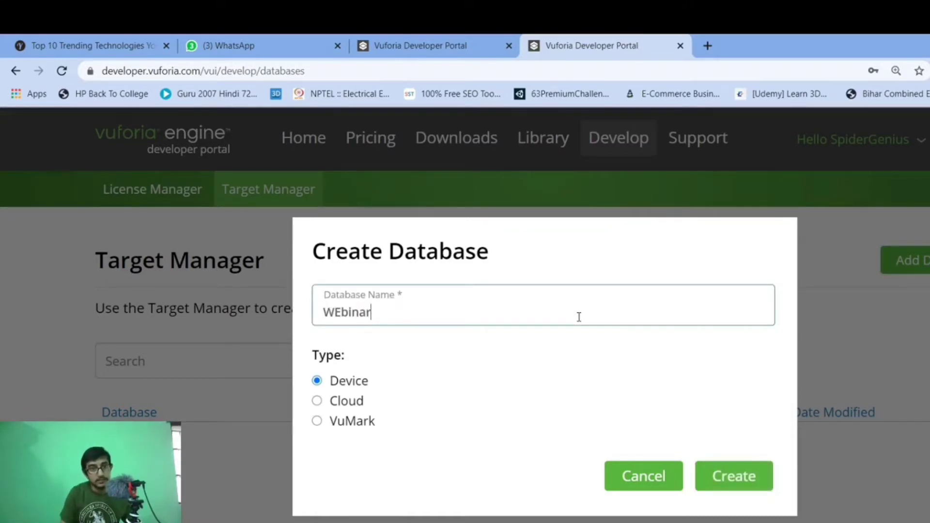
type("Day")
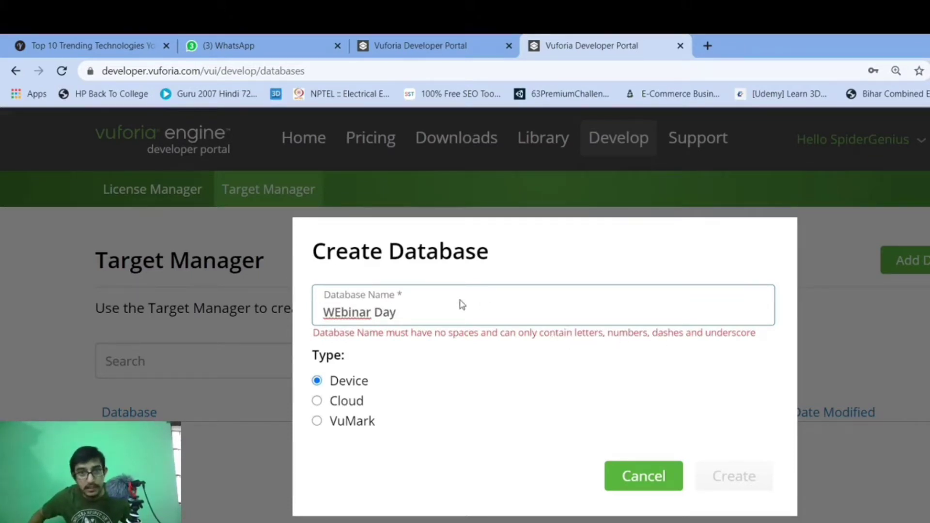
left_click(376, 315)
key("BackSpace")
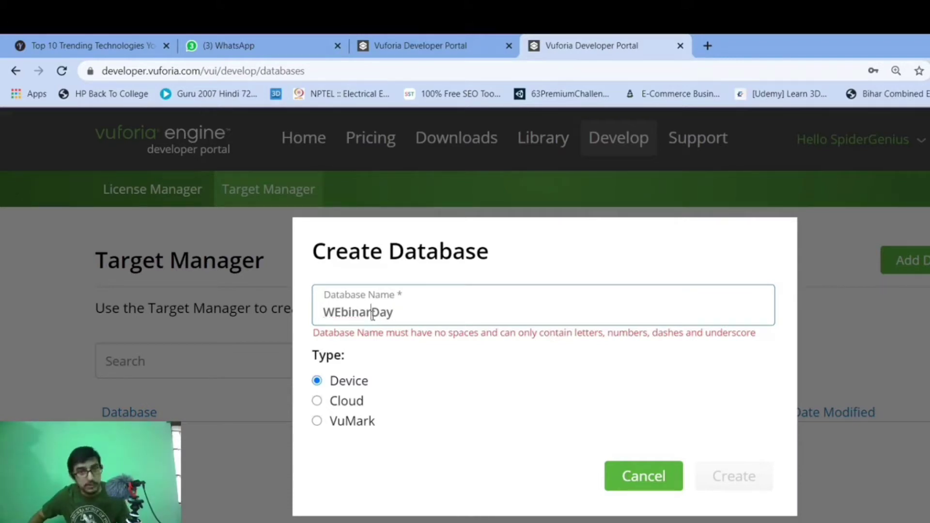
left_click(342, 313)
key("BackSpace")
type("e")
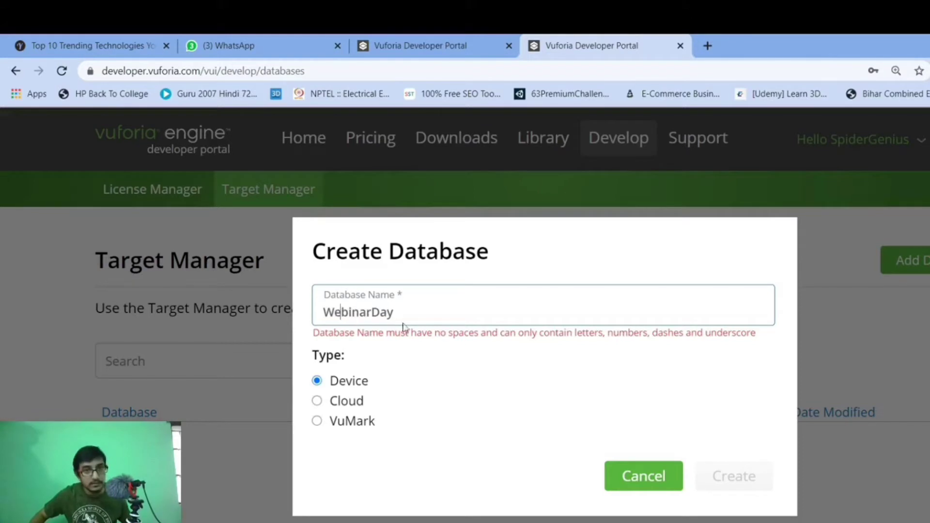
left_click(397, 312)
type("2")
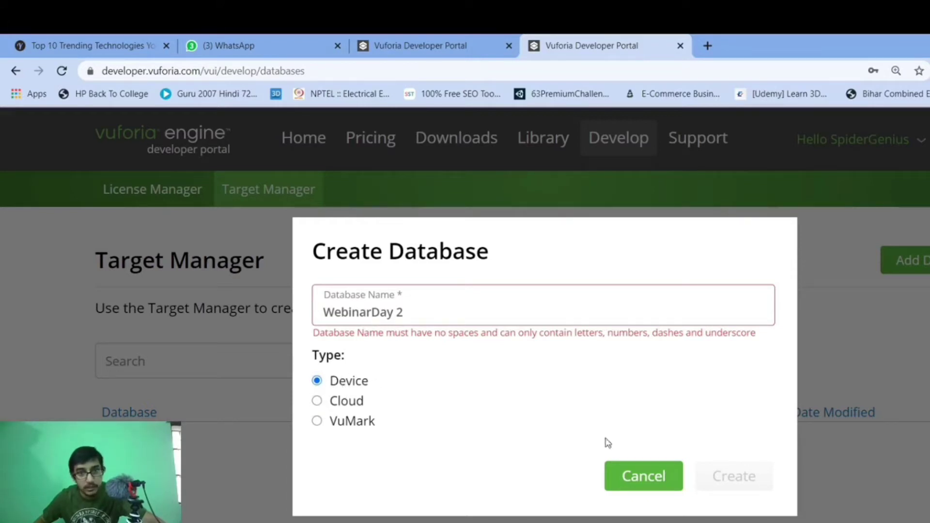
left_click(333, 422)
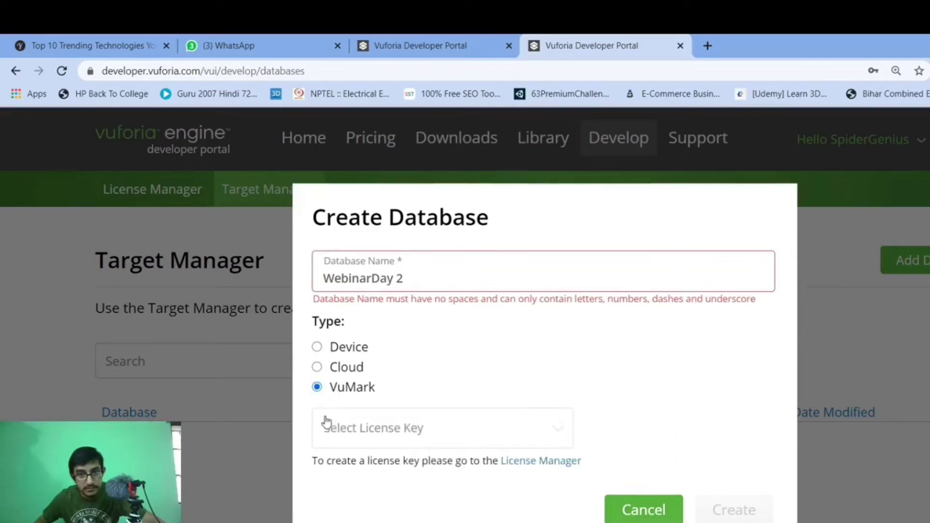
left_click(320, 367)
left_click(320, 347)
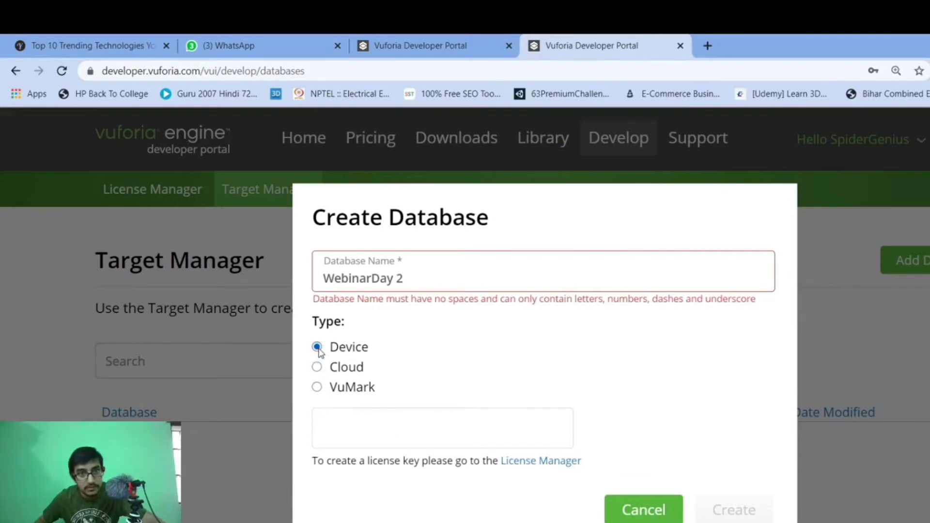
left_click_drag(401, 333, 557, 333)
left_click(478, 348)
left_click(334, 312)
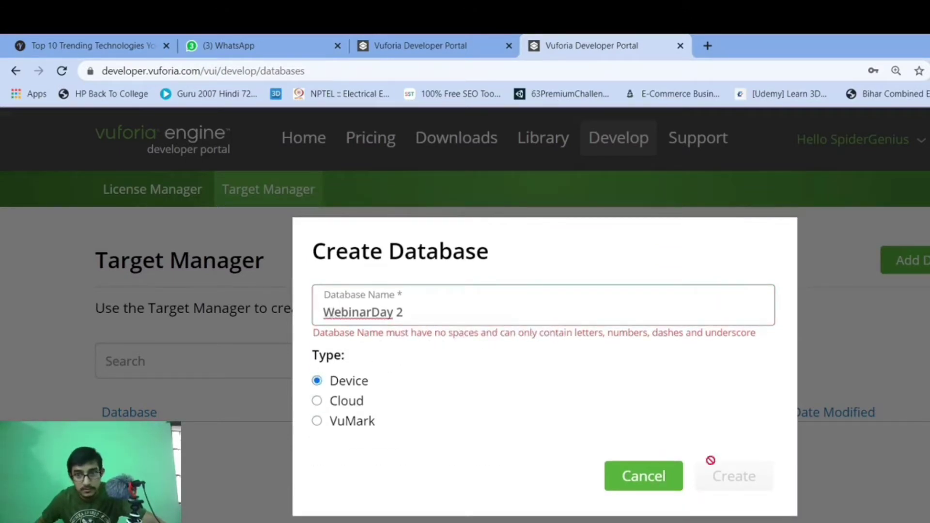
left_click(654, 478)
Step: Create a new target database named Webinarday2 with the type Device
left_click(898, 260)
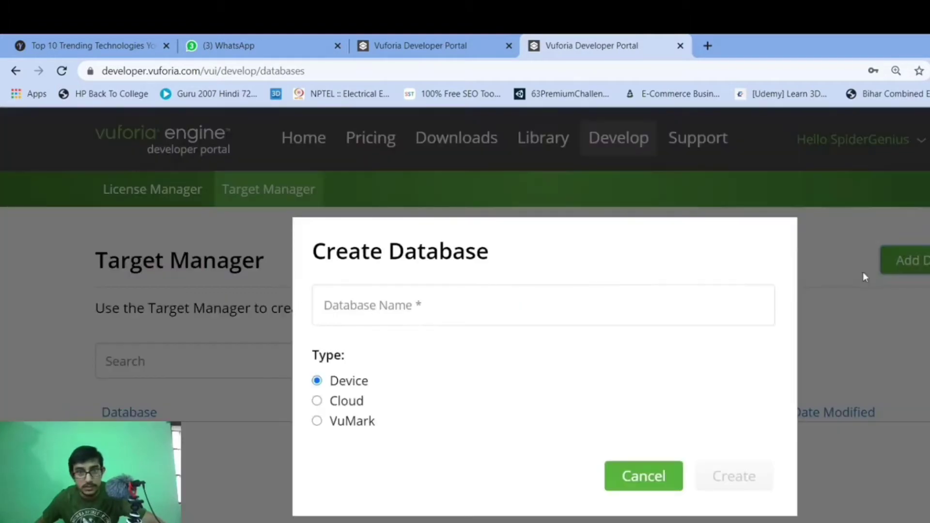
left_click(409, 303)
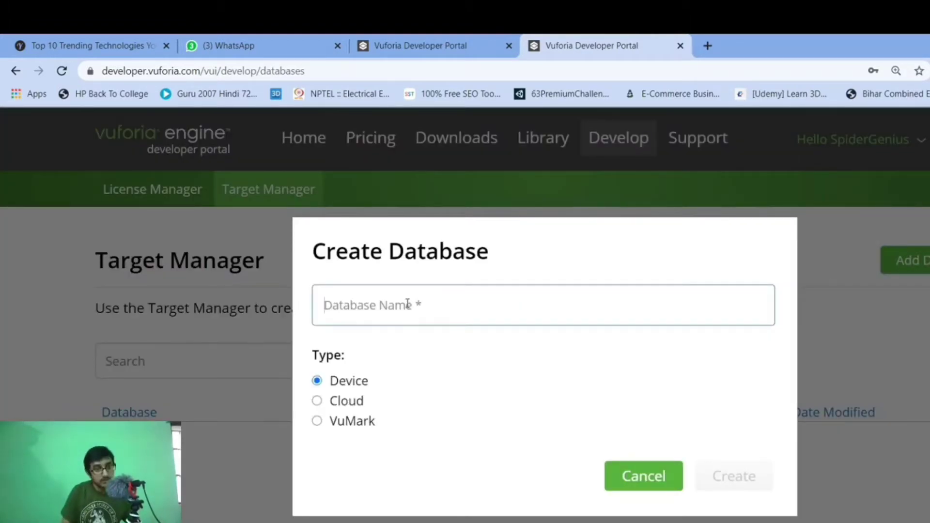
type("Webinar")
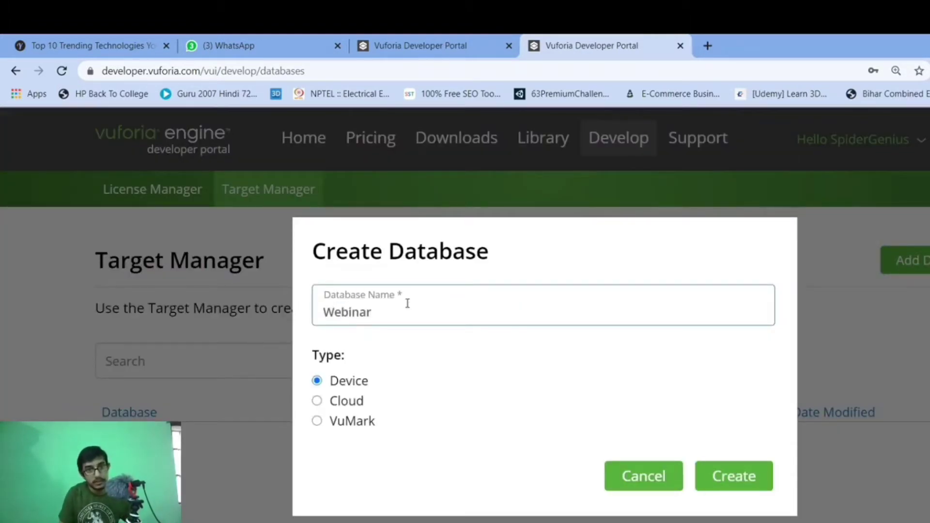
type("day2")
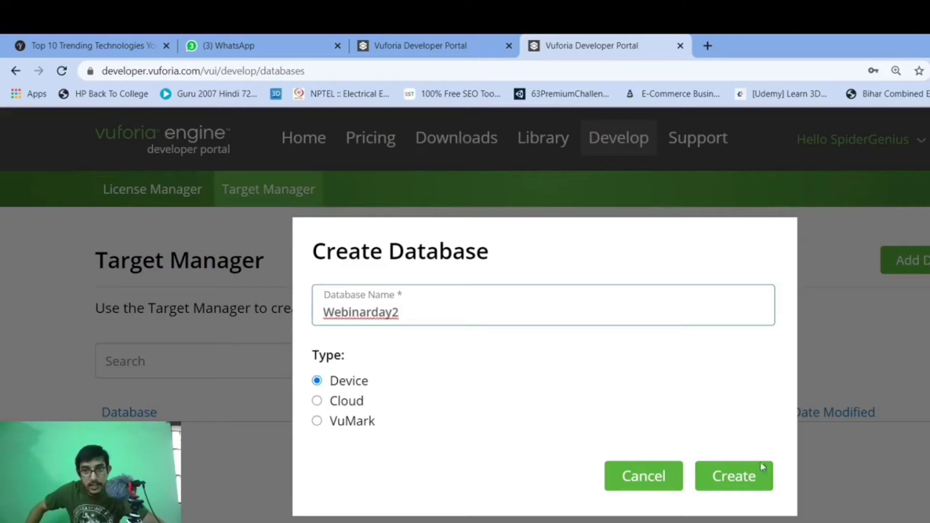
left_click(741, 478)
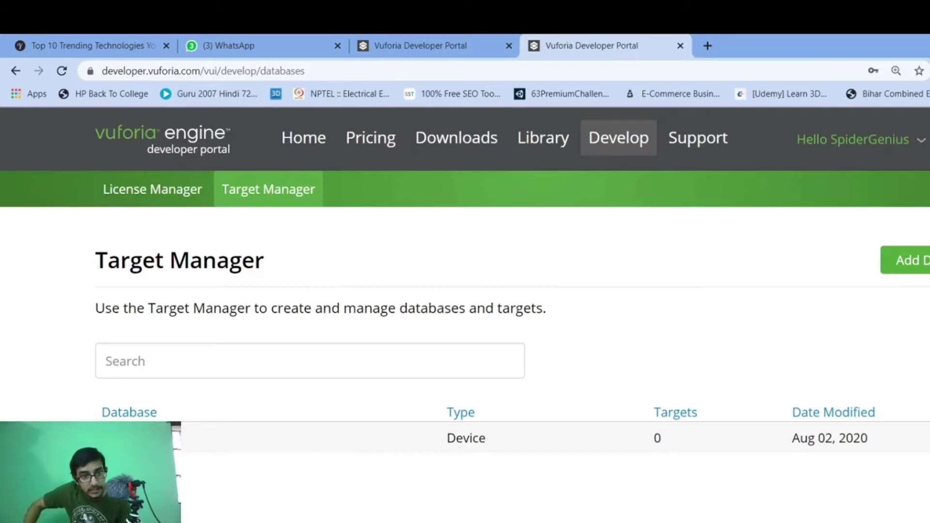
Step: Open the Webinarday2 database and bring up the form for adding a target, checking its image file requirements
left_click(182, 446)
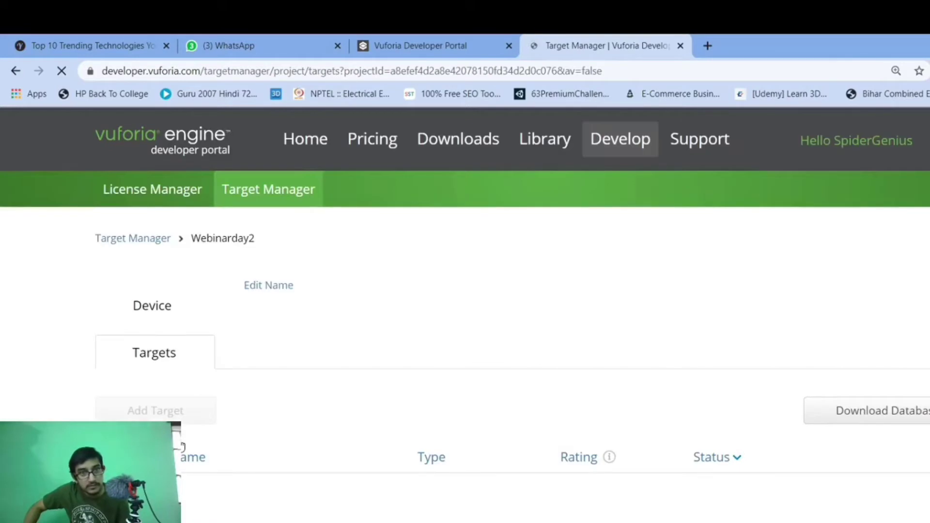
scroll(266, 424, "down", 1)
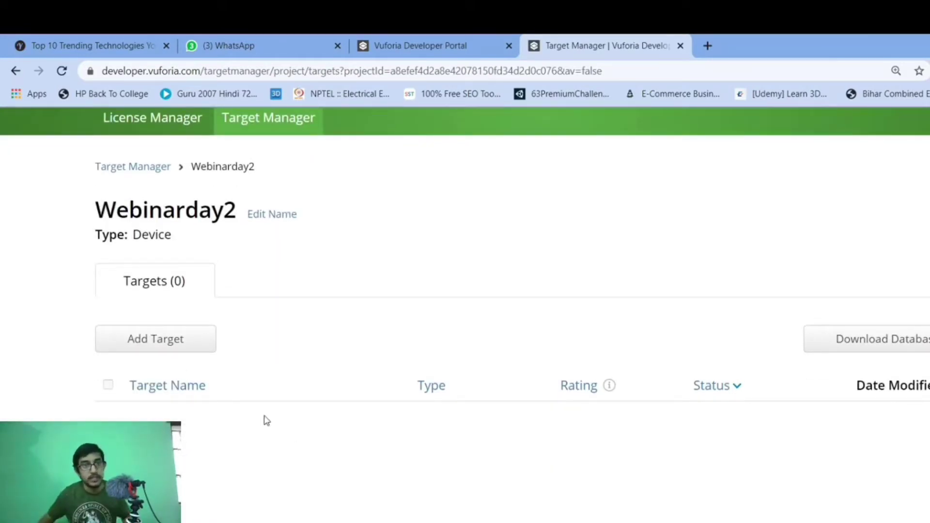
left_click(195, 353)
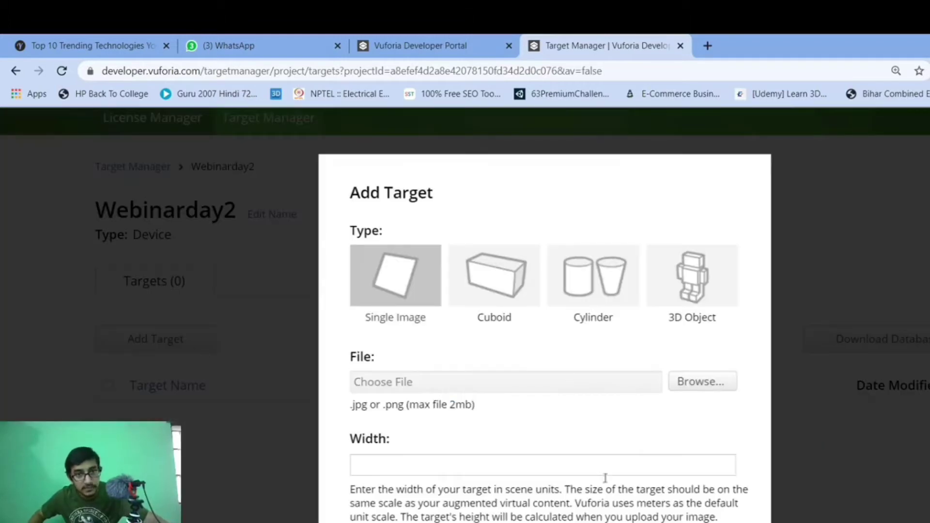
scroll(552, 376, "down", 3)
scroll(485, 397, "up", 3)
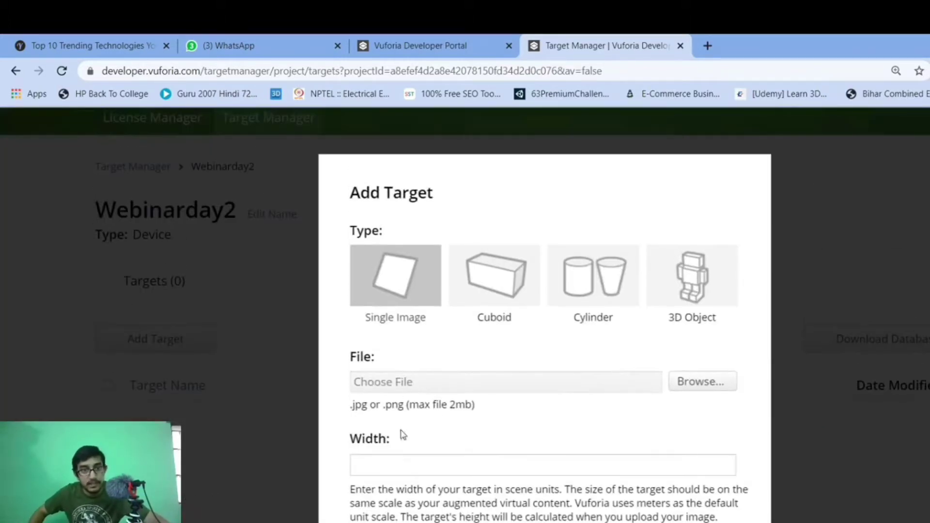
left_click_drag(350, 406, 405, 407)
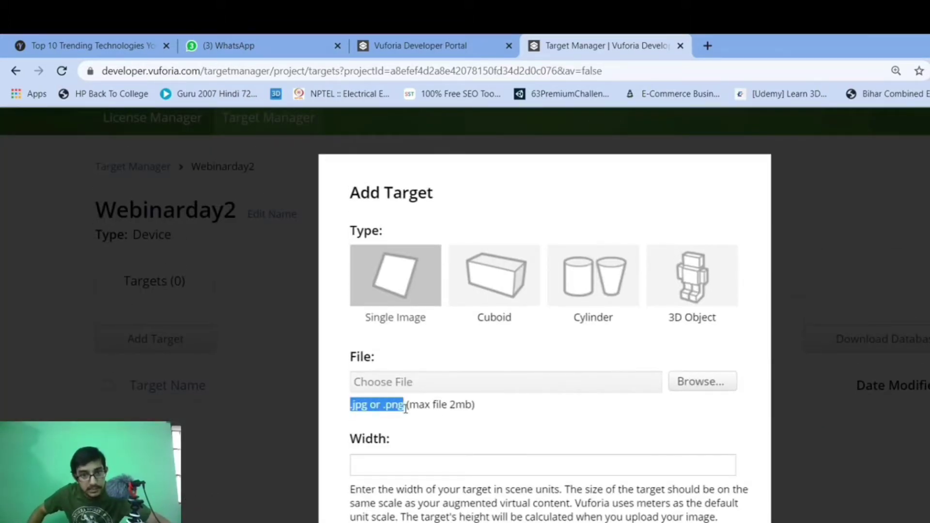
double_click(439, 406)
left_click(438, 410)
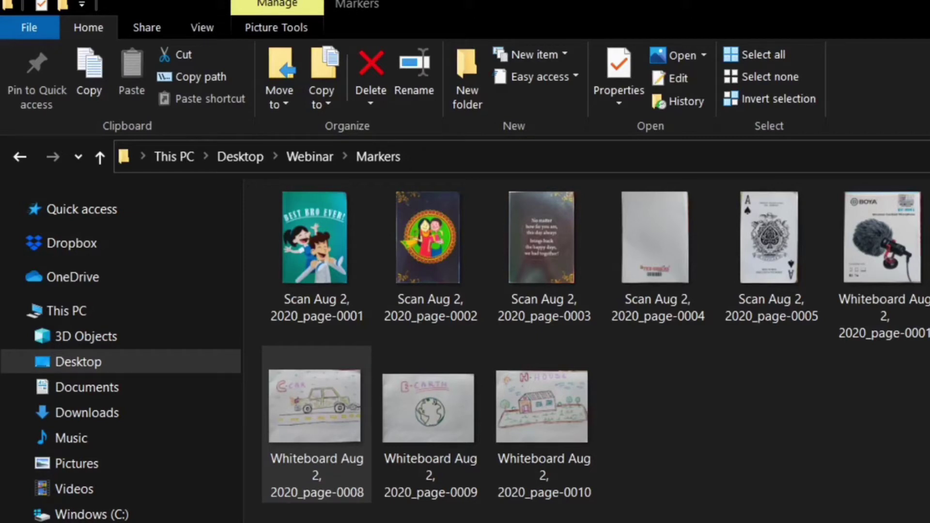
Step: Examine the scanned and whiteboard marker images in the Markers folder in File Explorer, and return to the target form in the browser
left_click(315, 412)
left_click(755, 426)
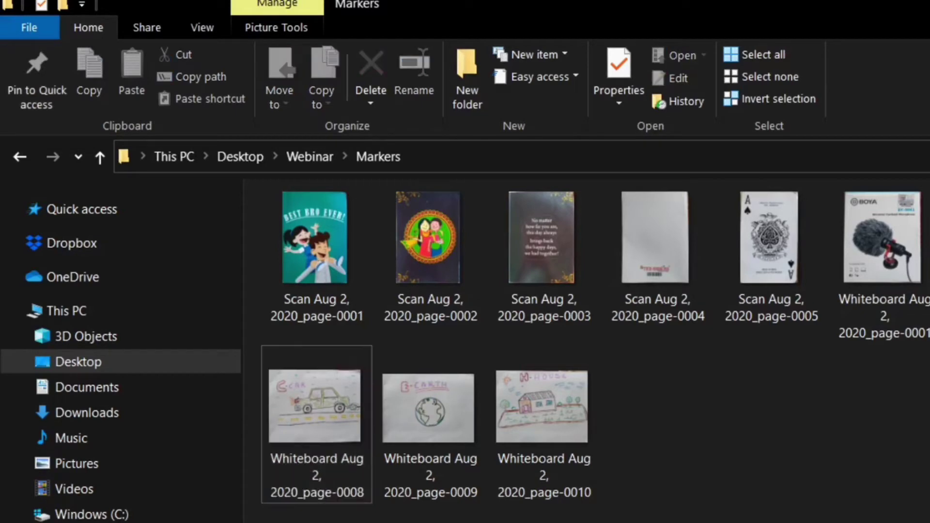
scroll(582, 339, "up", 3)
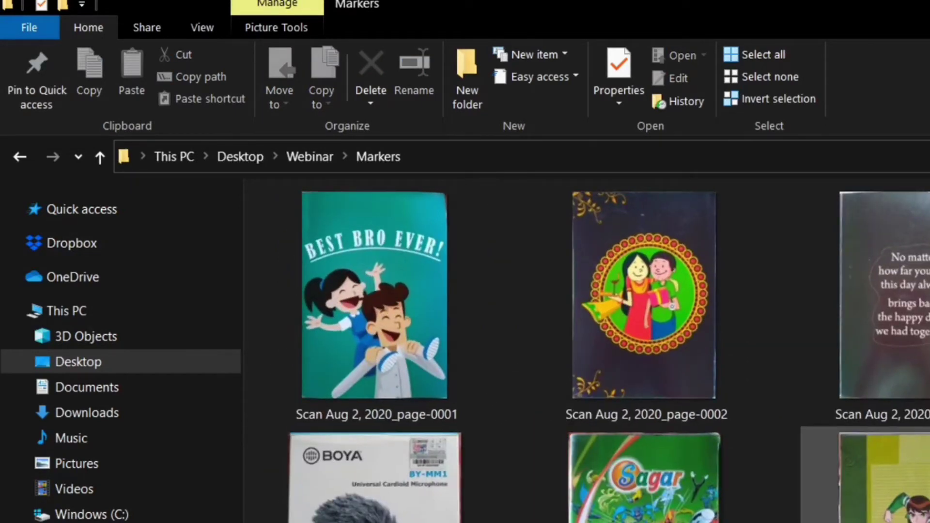
left_click(400, 374)
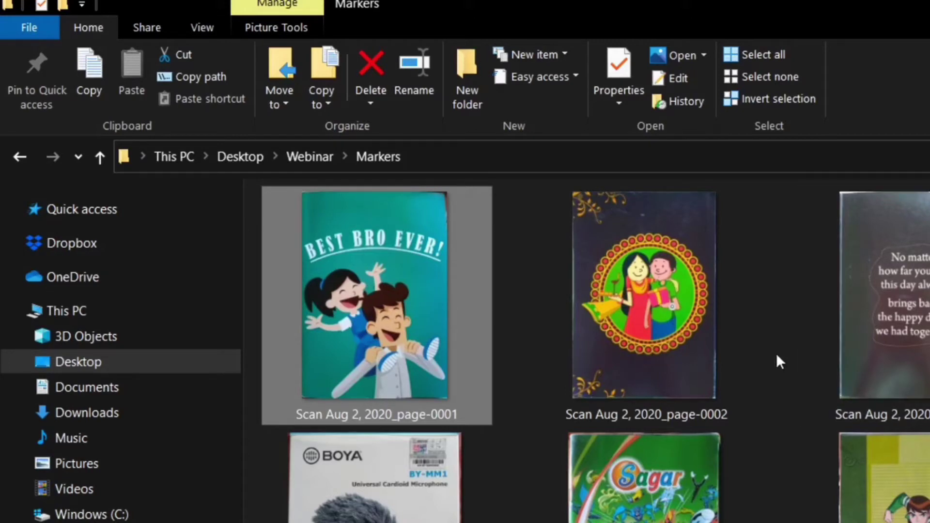
left_click(676, 359)
scroll(586, 349, "down", 1)
scroll(586, 349, "up", 1)
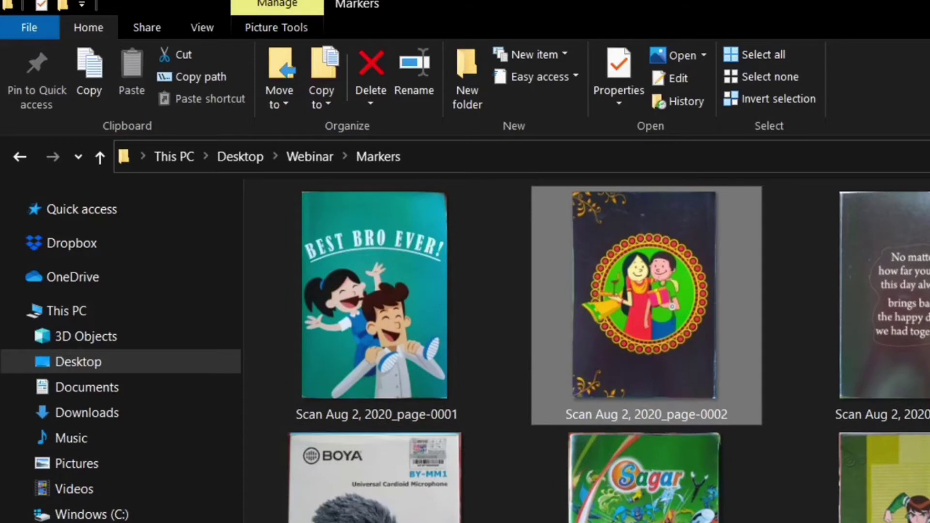
scroll(586, 349, "down", 1)
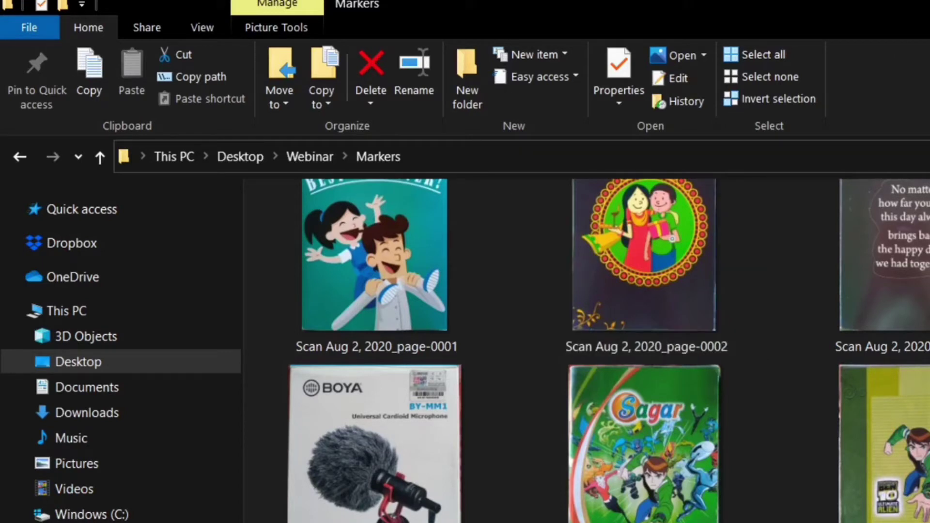
scroll(586, 348, "up", 1)
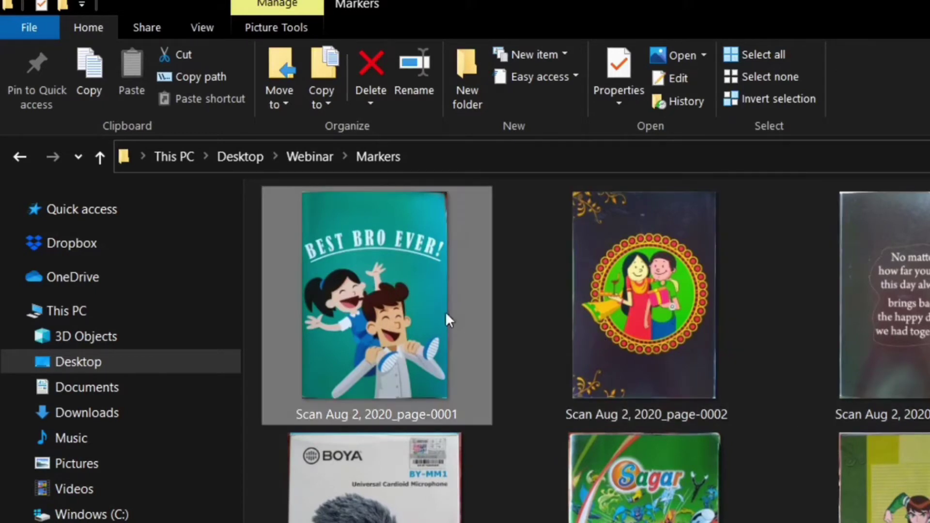
scroll(449, 318, "down", 1)
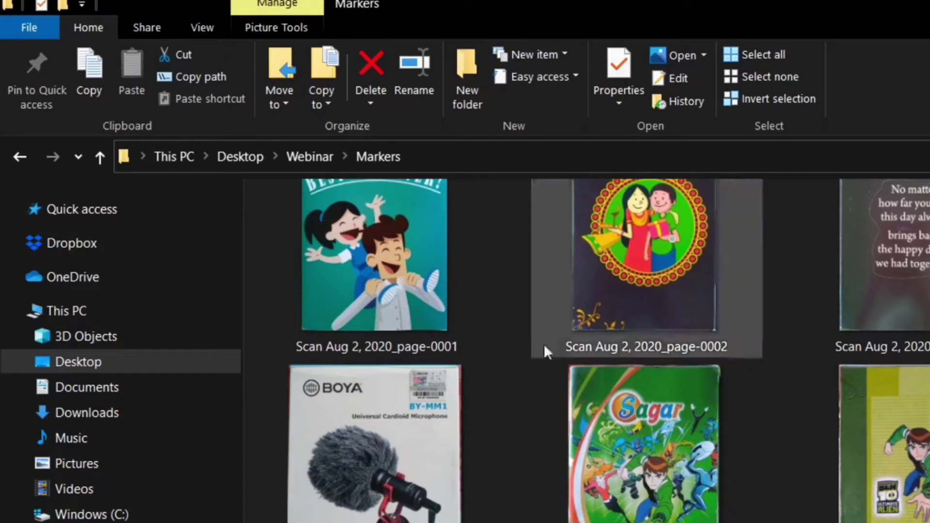
scroll(462, 298, "up", 1)
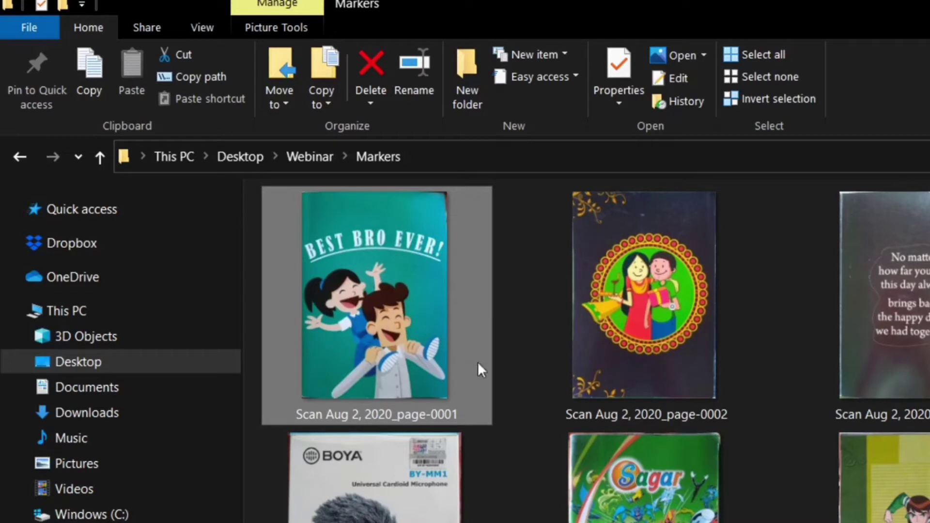
left_click(582, 339)
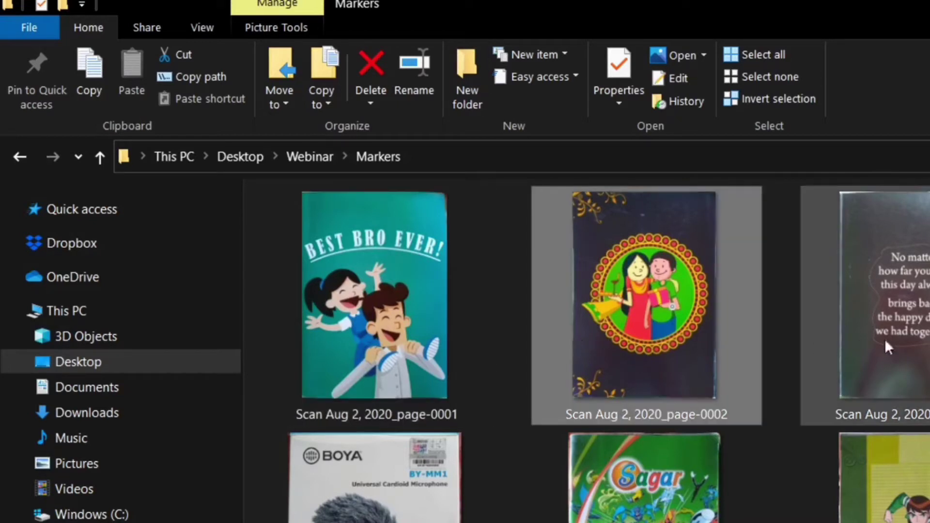
left_click(385, 339)
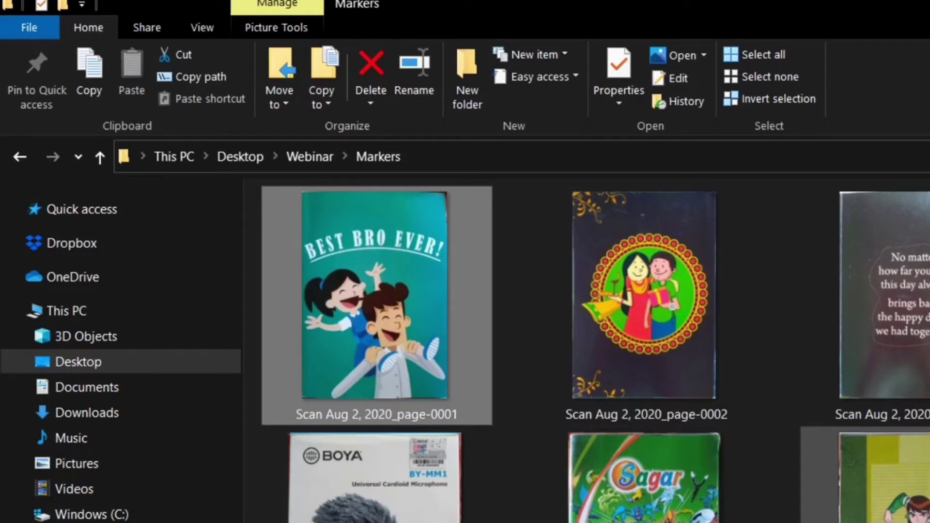
scroll(586, 349, "down", 1)
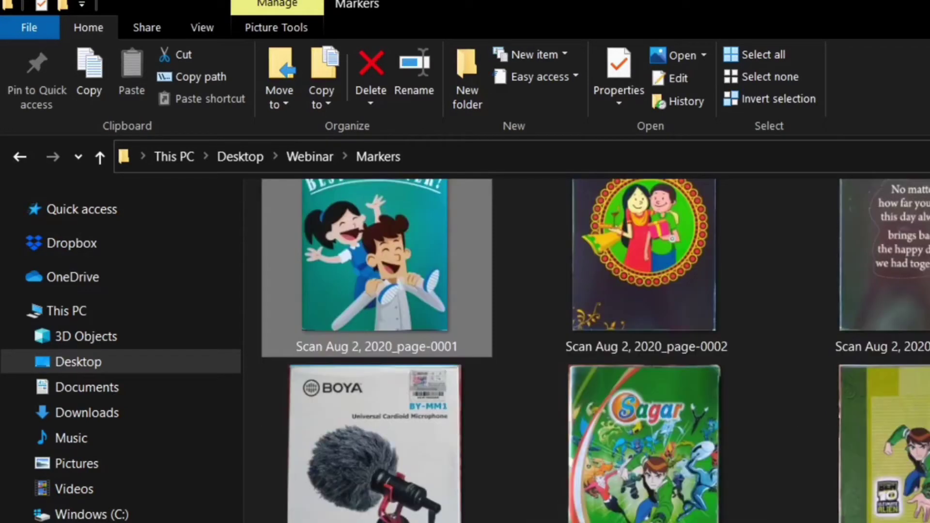
key("alt+Tab")
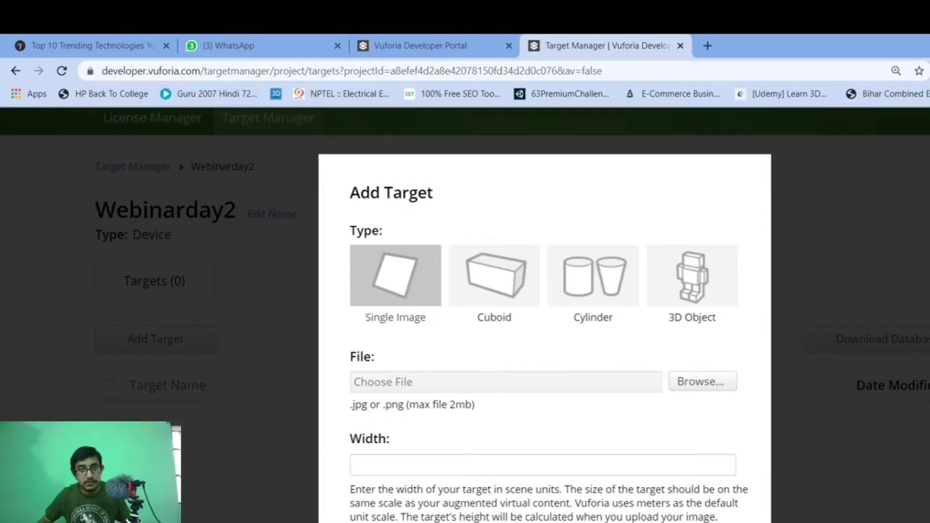
Step: Review the width and name fields of the target form, and cancel it without adding a target
scroll(814, 461, "down", 6)
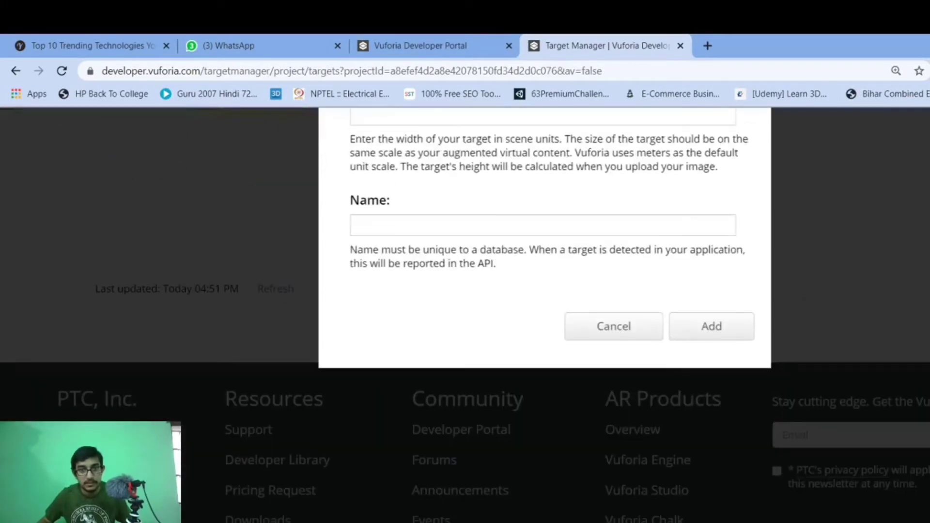
left_click(637, 327)
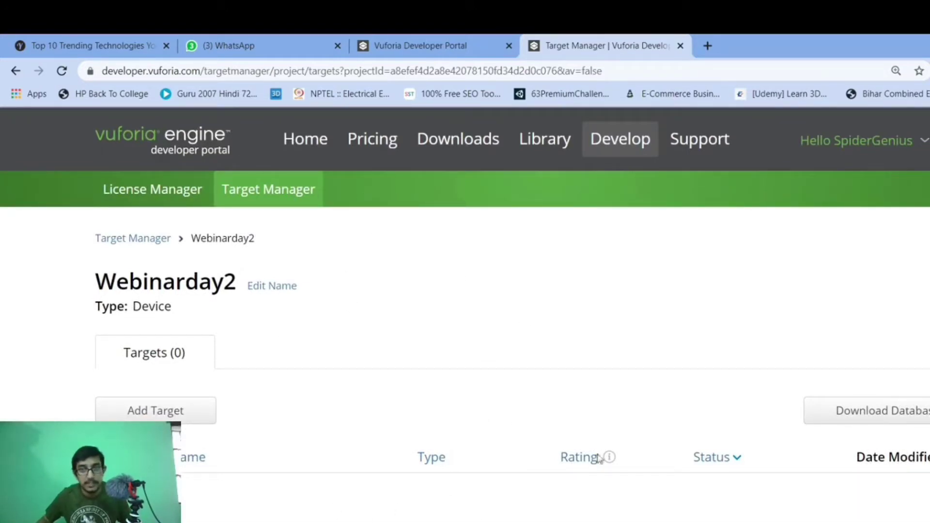
scroll(448, 458, "down", 1)
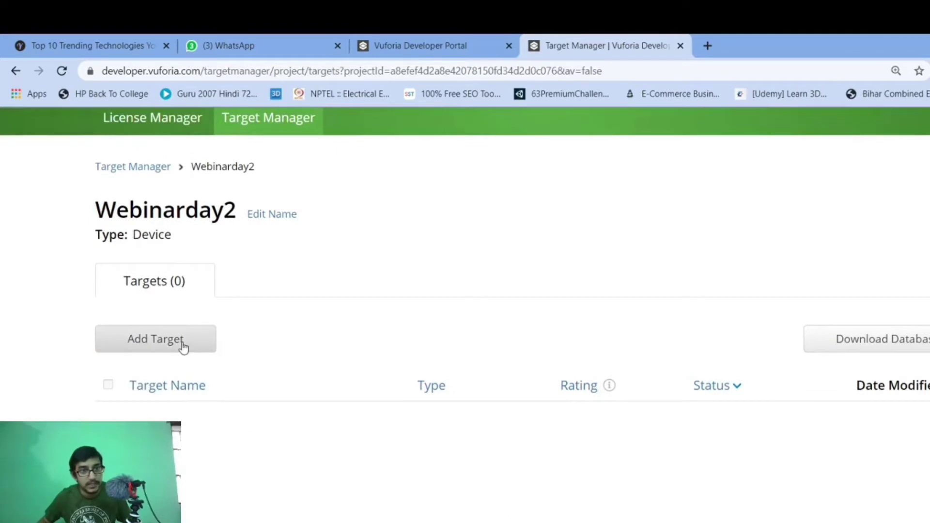
left_click(182, 346)
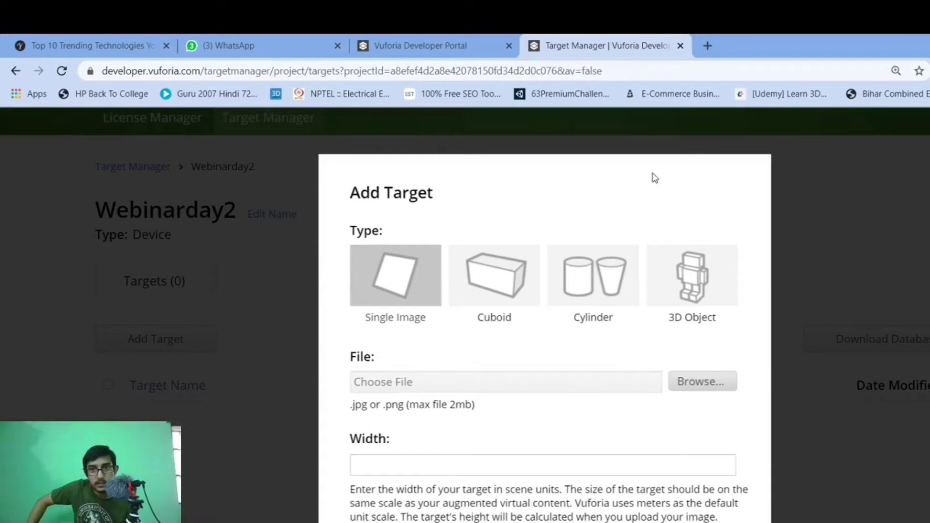
scroll(666, 438, "down", 5)
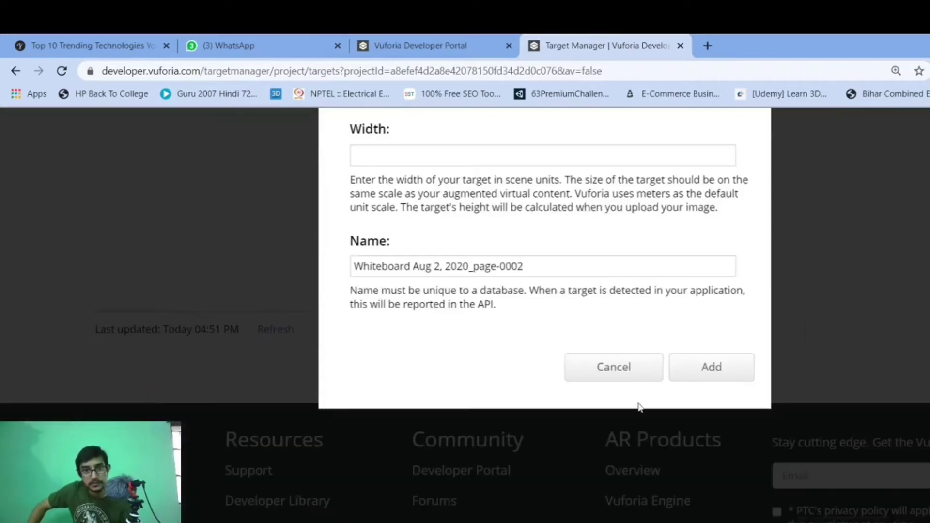
scroll(516, 338, "up", 3)
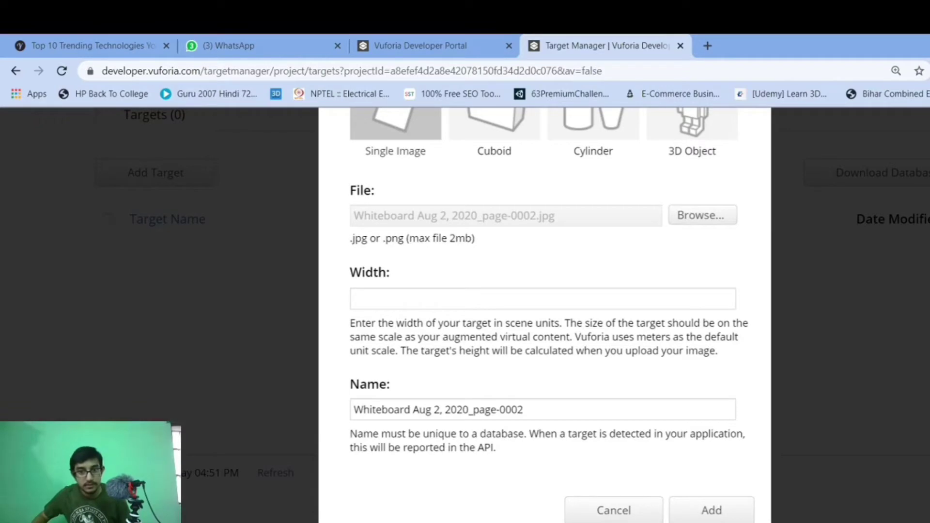
scroll(638, 376, "up", 2)
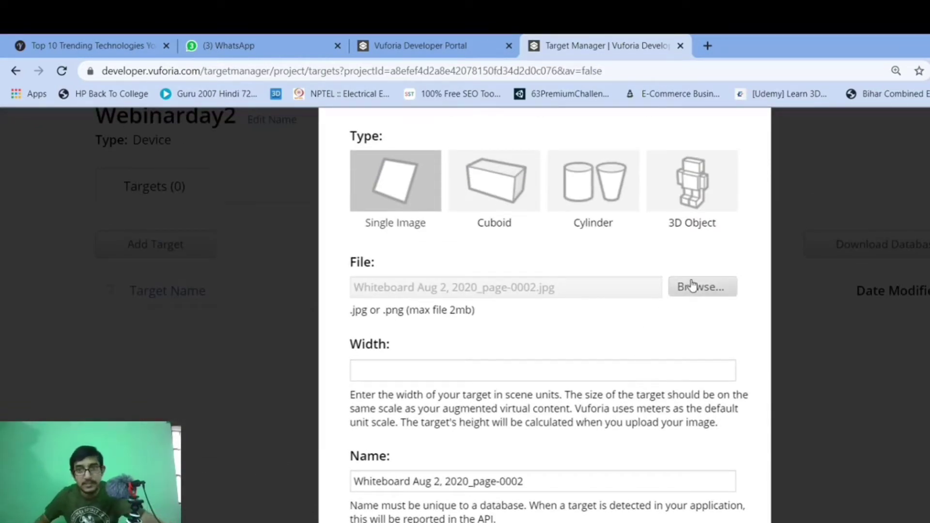
left_click(403, 370)
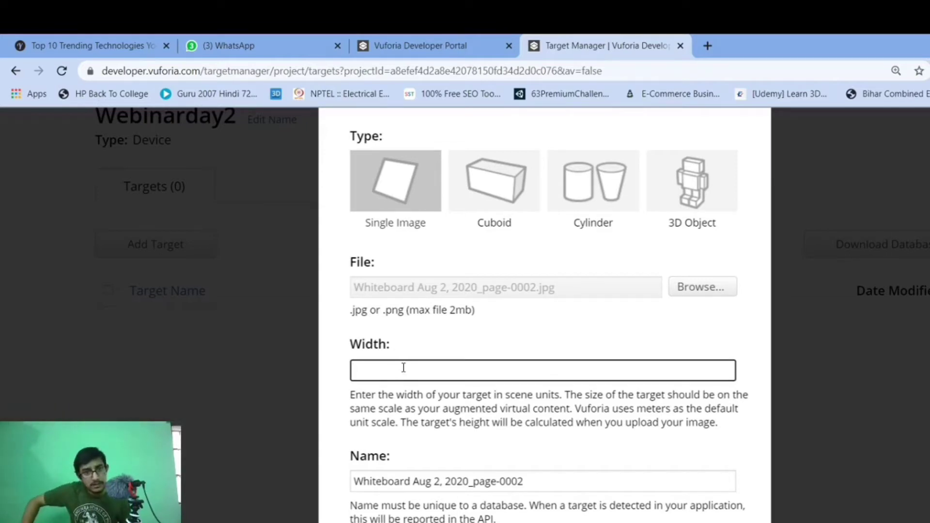
type("6")
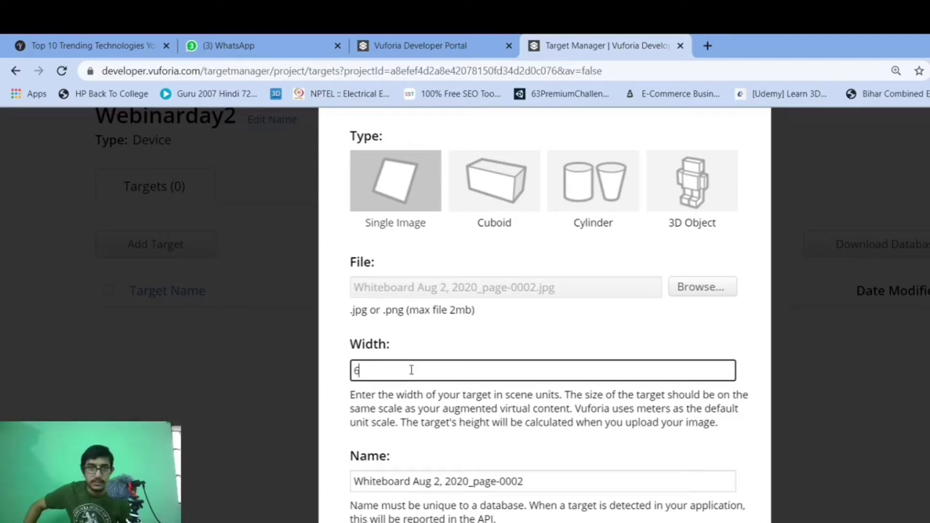
left_click(530, 482)
left_click_drag(524, 482, 321, 479)
key("Escape")
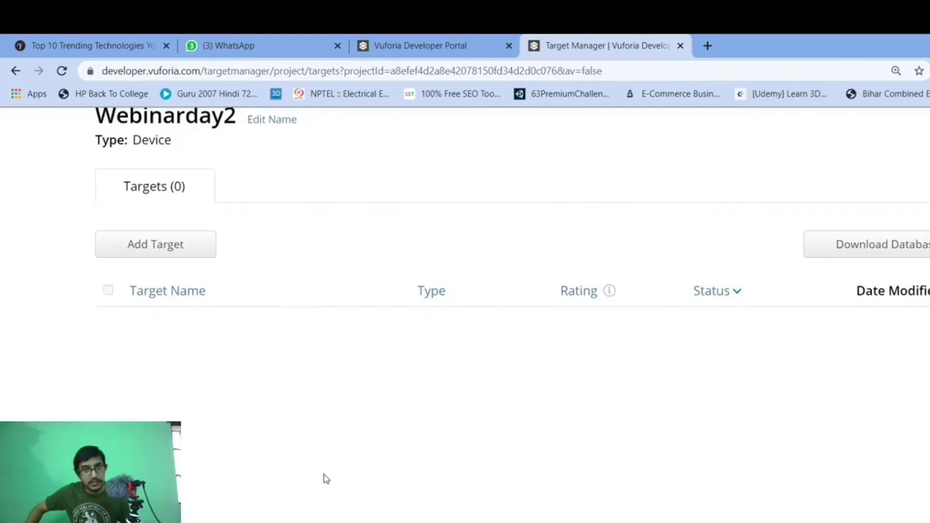
scroll(652, 493, "down", 5)
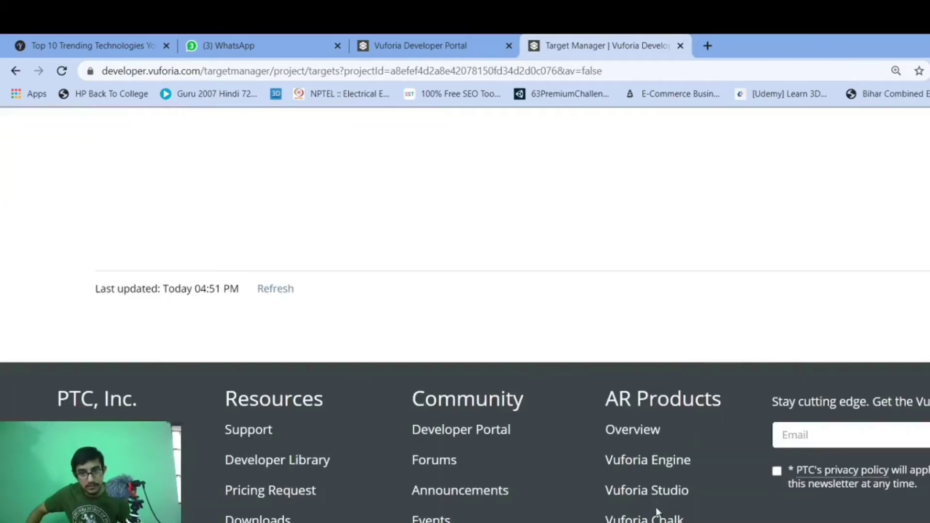
scroll(652, 494, "up", 3)
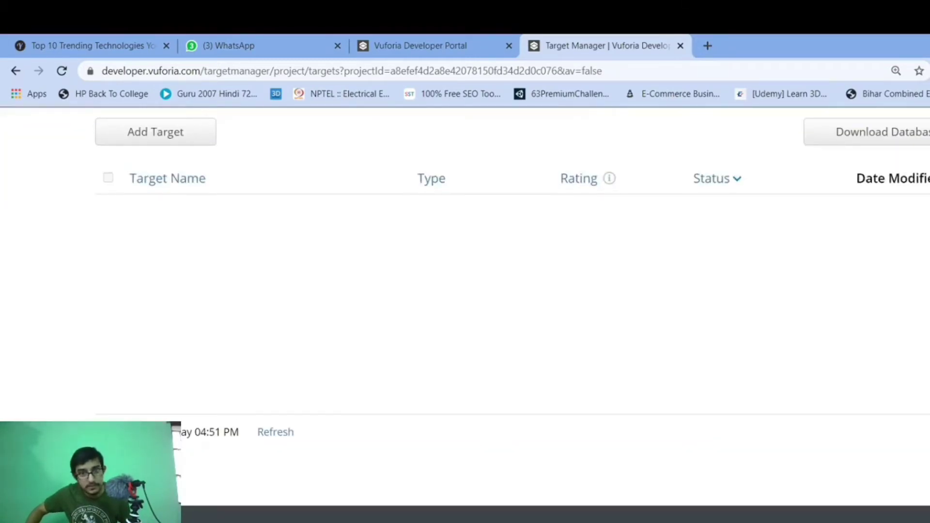
scroll(538, 444, "up", 5)
Step: Add a single image target named Ben10 with width 6 from the file Whiteboard Aug 2, 2020_page-0002.jpg
left_click(184, 413)
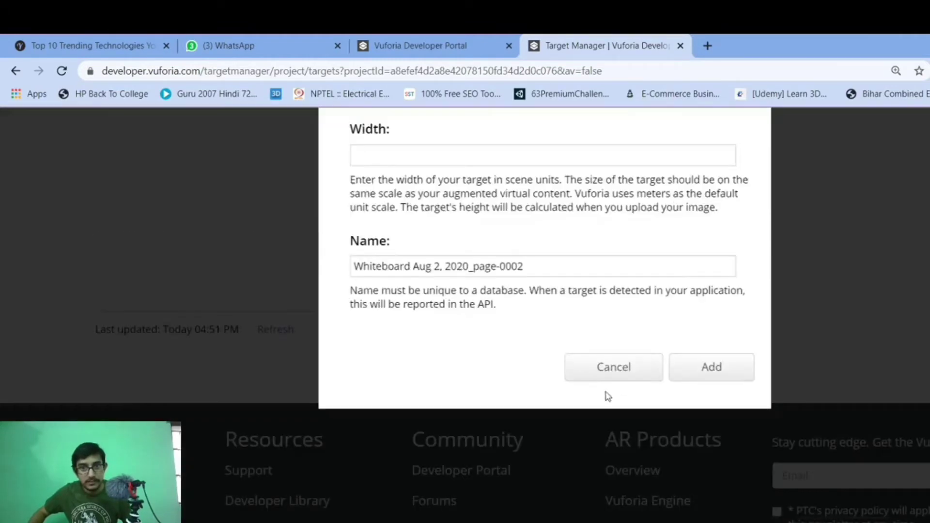
scroll(606, 394, "up", 6)
left_click(393, 441)
type("7")
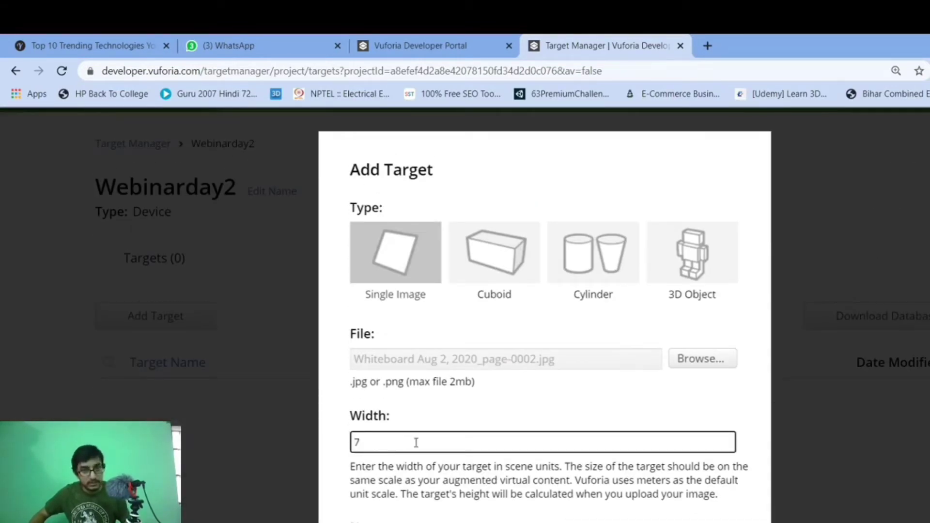
key("BackSpace")
type("6")
scroll(484, 460, "down", 2)
left_click_drag(541, 479, 353, 481)
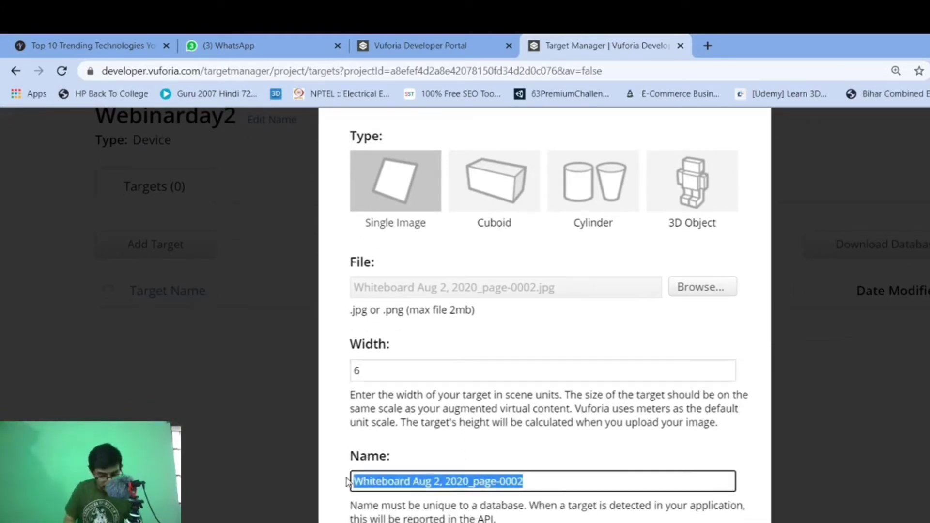
type("Ben10")
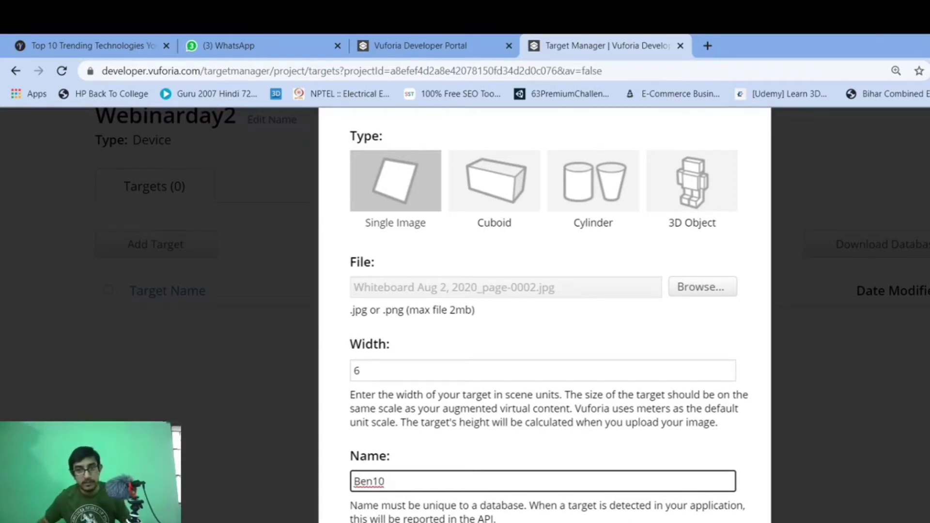
key("Return")
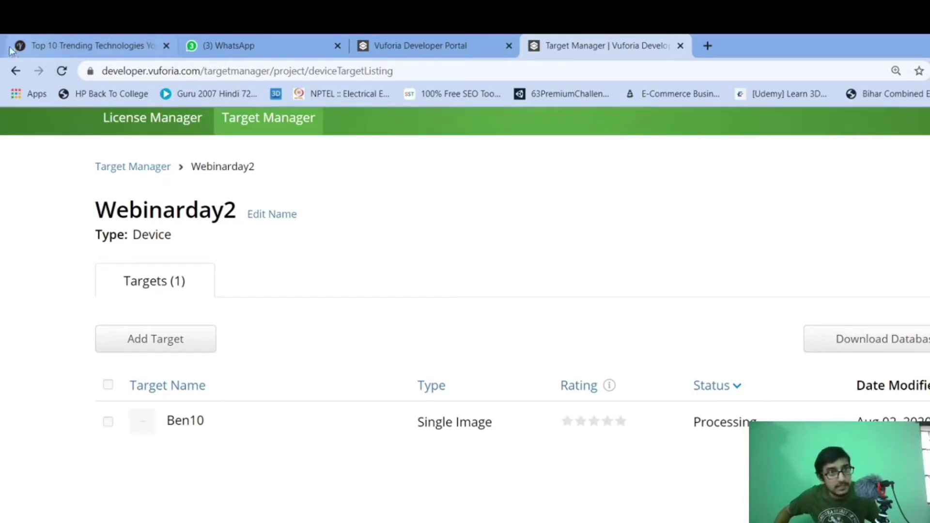
Step: Reload the Webinarday2 target list and check the rating and status of the Ben10 target
left_click(61, 72)
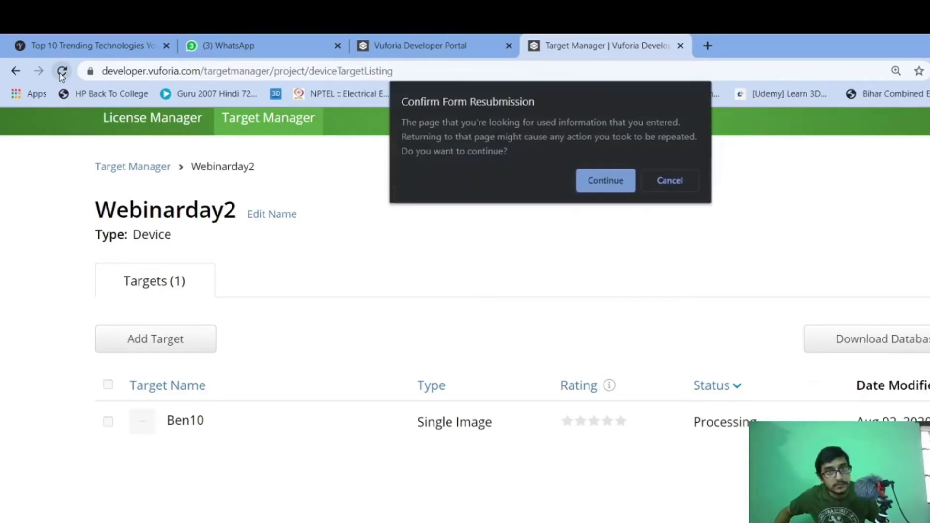
left_click(683, 180)
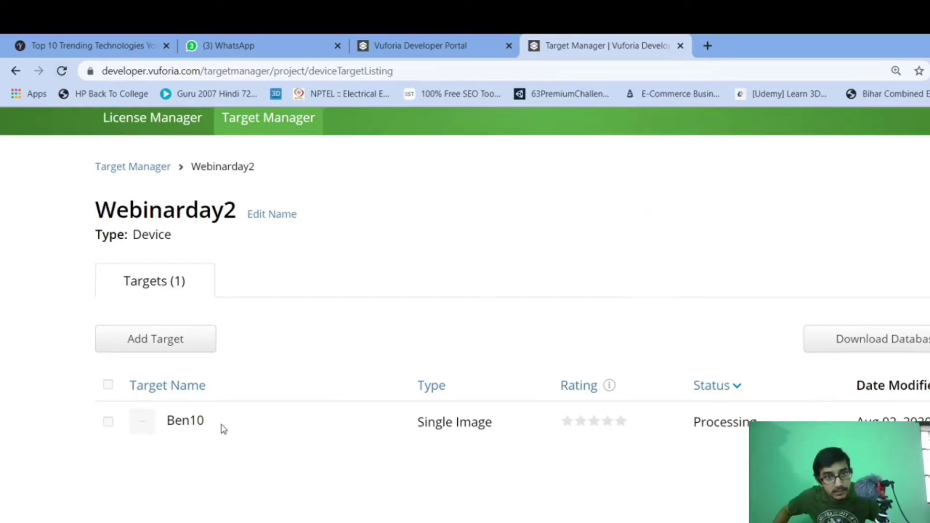
scroll(203, 417, "down", 4)
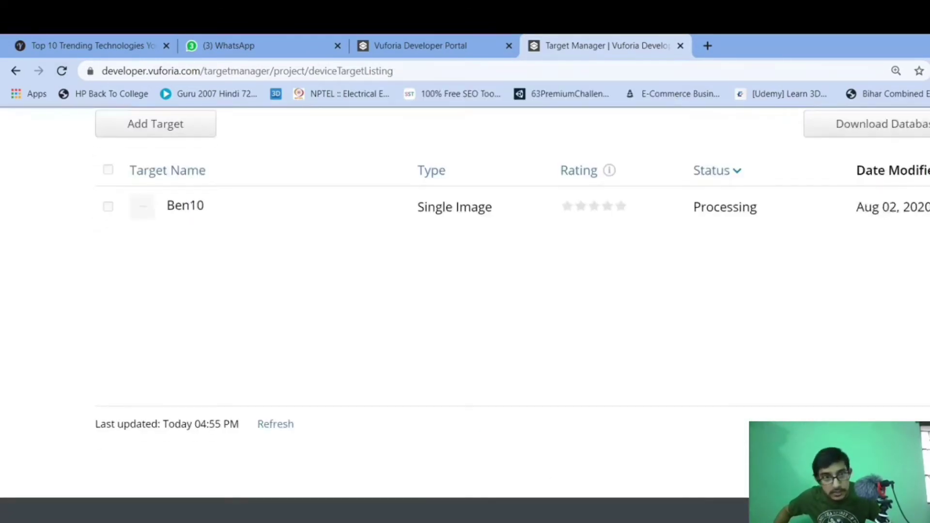
scroll(240, 208, "up", 6)
left_click(61, 71)
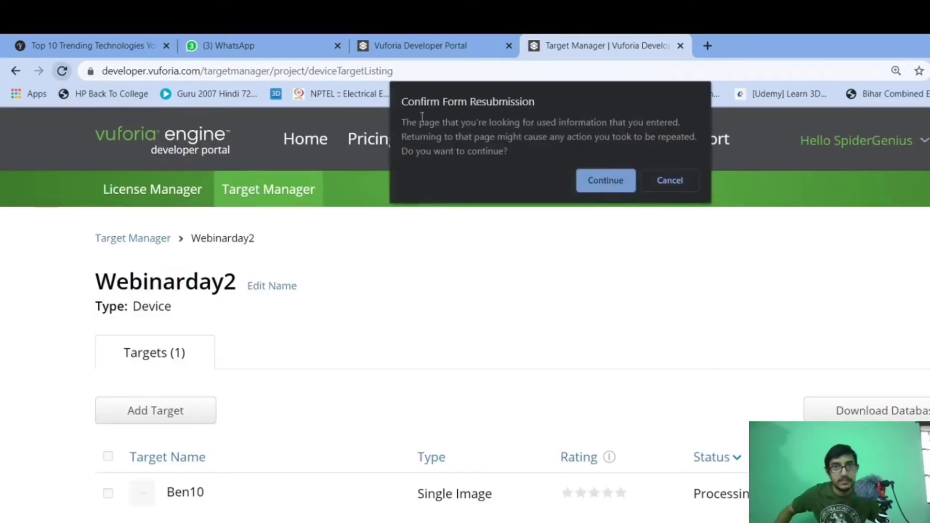
left_click(597, 176)
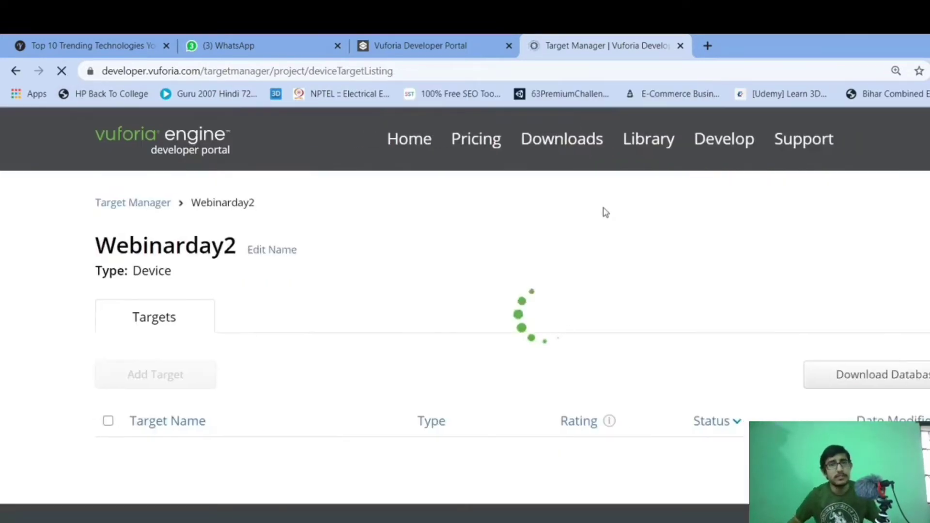
scroll(488, 422, "down", 1)
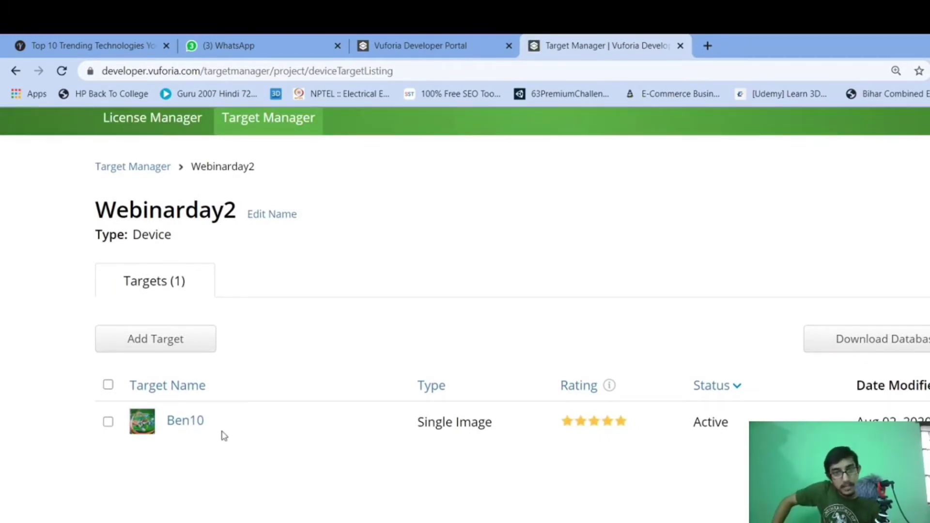
left_click_drag(693, 424, 728, 429)
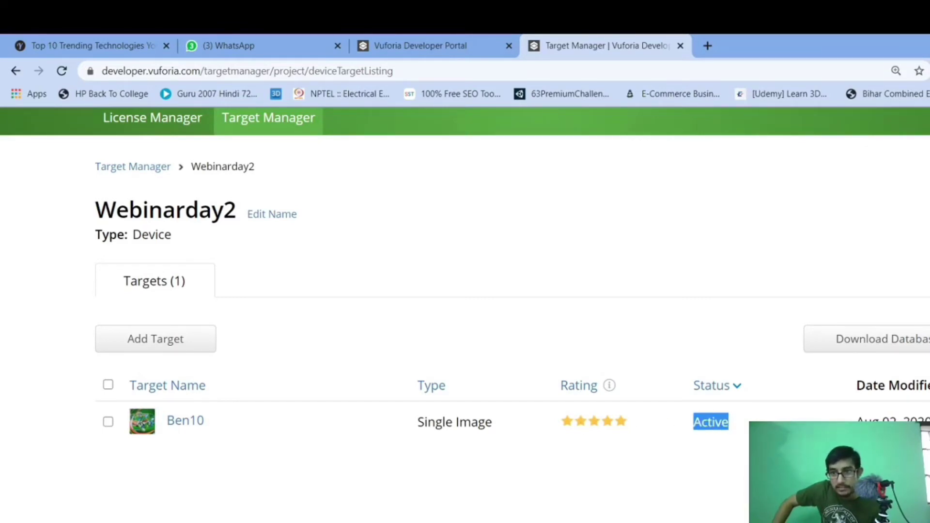
left_click(770, 443)
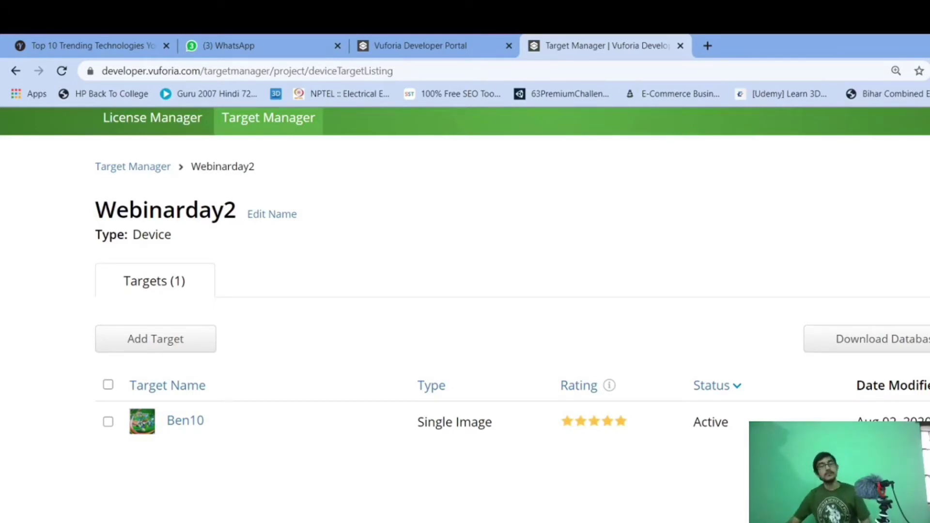
Step: Open the Ben10 target's details, examine its detected feature points on the image, and return to the Webinarday2 database
left_click(196, 424)
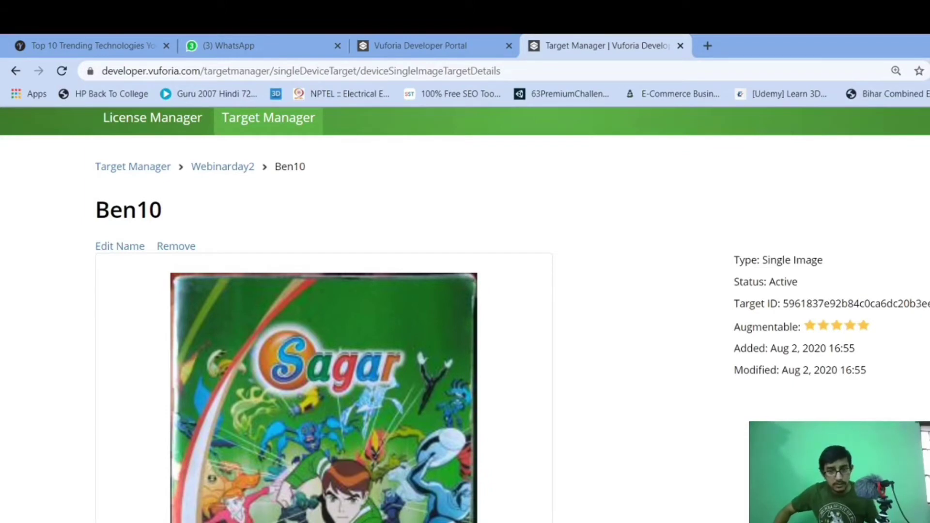
scroll(706, 318, "down", 3)
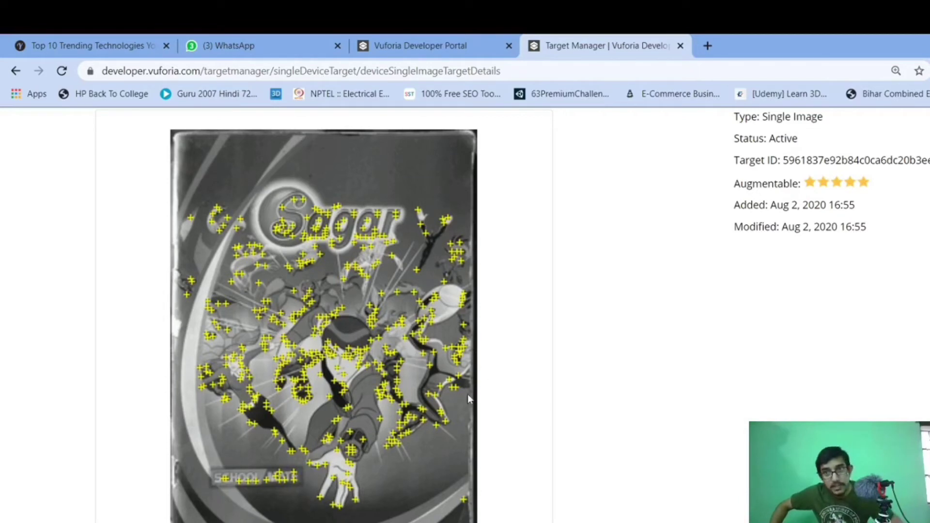
scroll(481, 374, "up", 2)
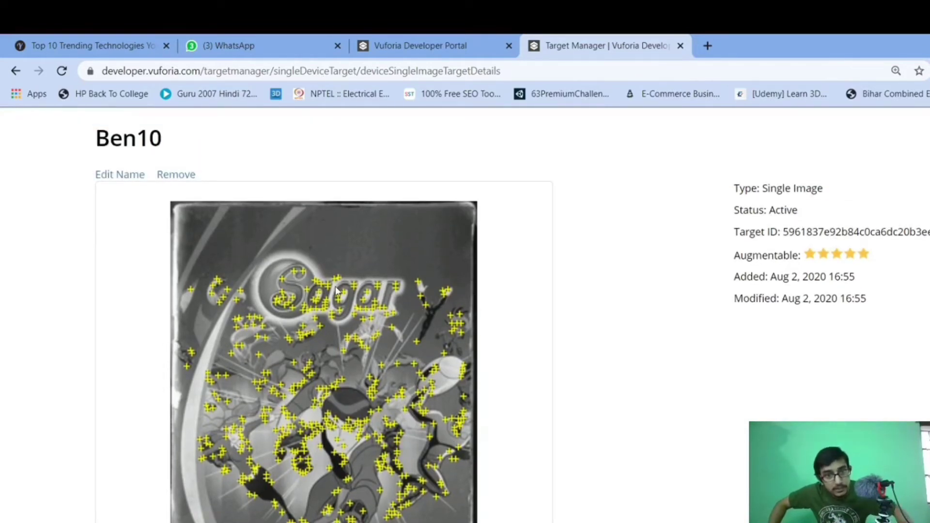
scroll(394, 379, "down", 2)
scroll(388, 397, "up", 6)
left_click(243, 241)
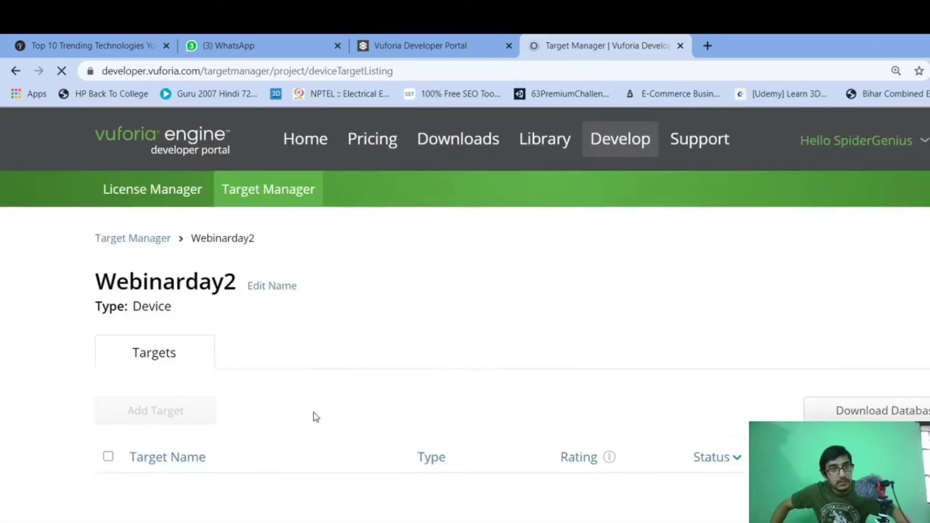
scroll(314, 421, "down", 3)
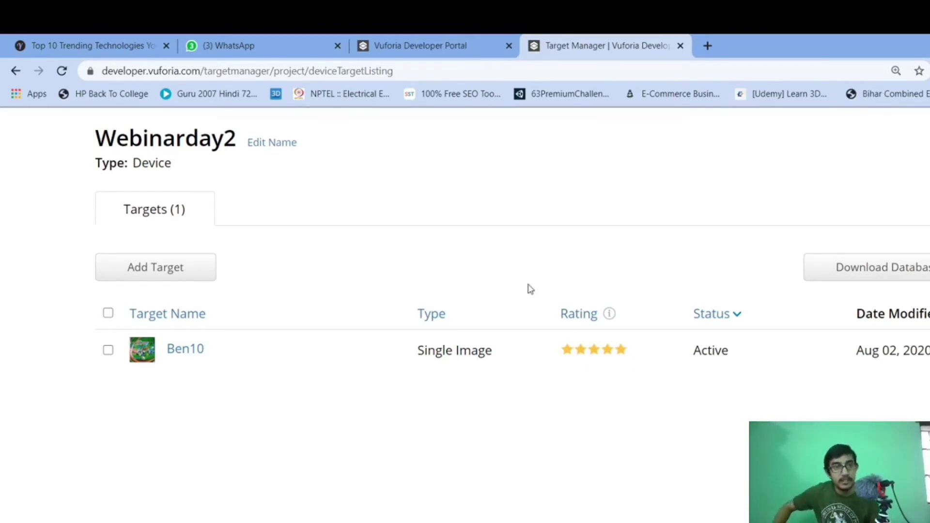
left_click(206, 271)
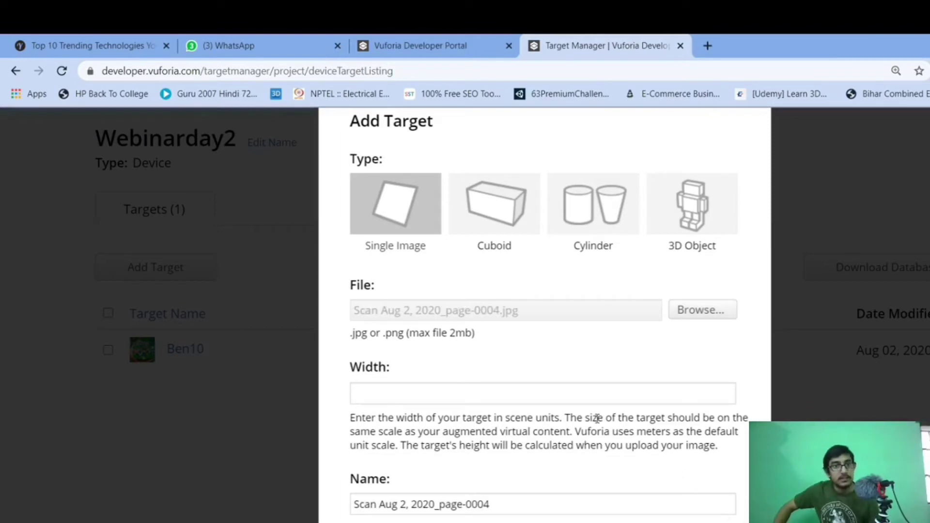
left_click(468, 387)
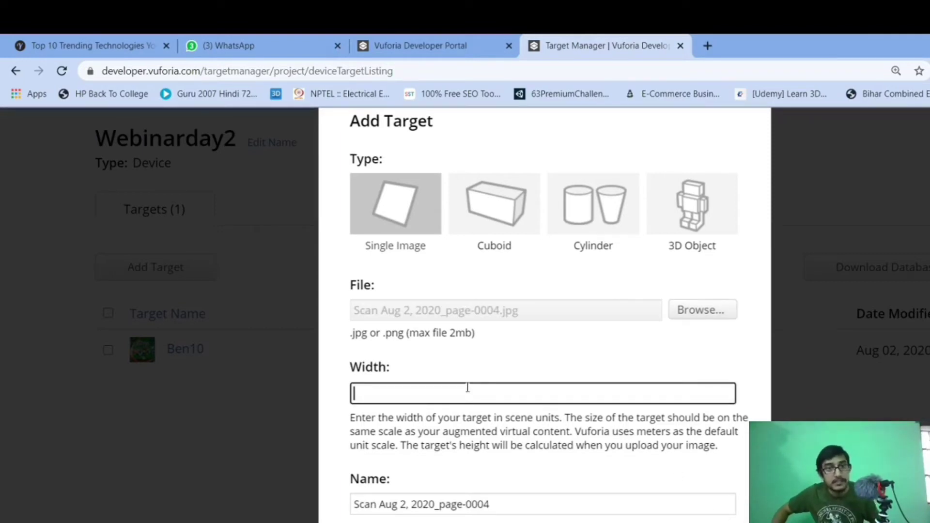
type("6")
left_click_drag(505, 501, 323, 506)
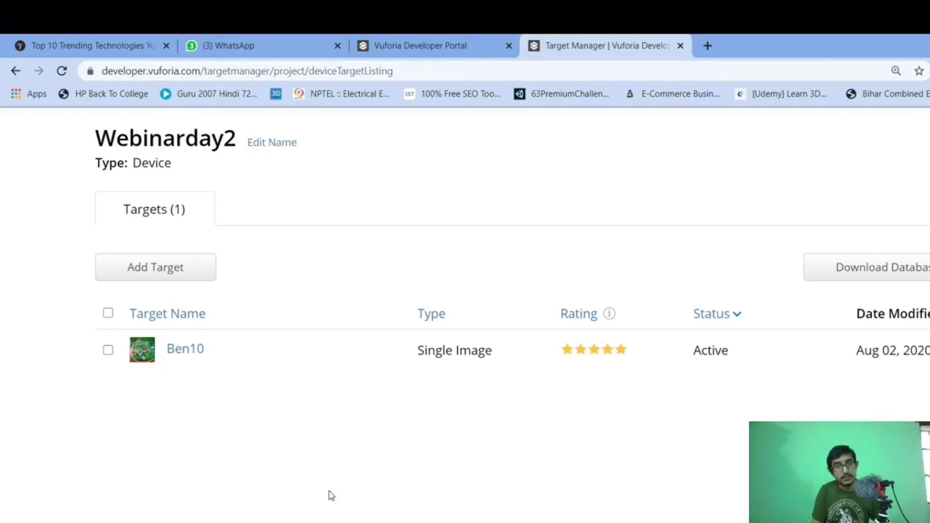
Step: Add a single image target named CardBack with width 6 from the file Scan Aug 2, 2020_page-0004.jpg
left_click(154, 268)
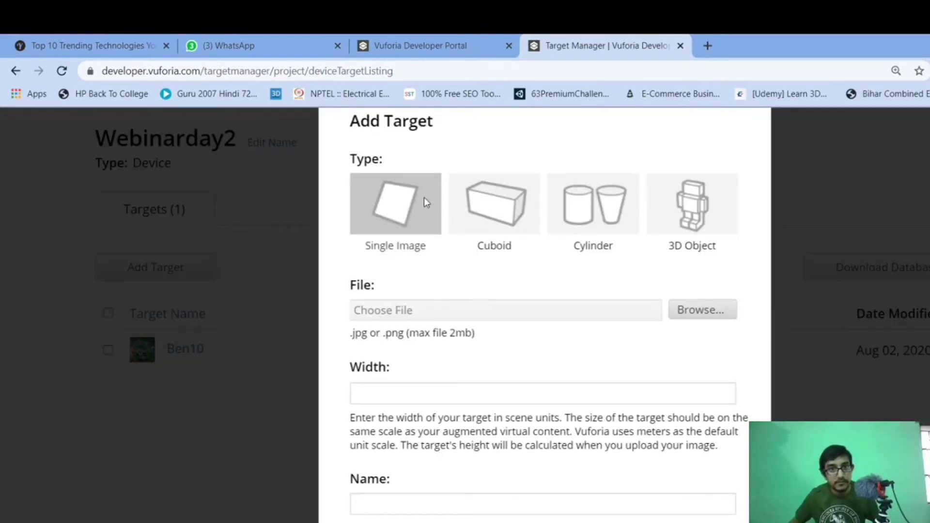
left_click(412, 392)
type("6")
left_click(420, 504)
left_click_drag(509, 502, 348, 504)
type("C")
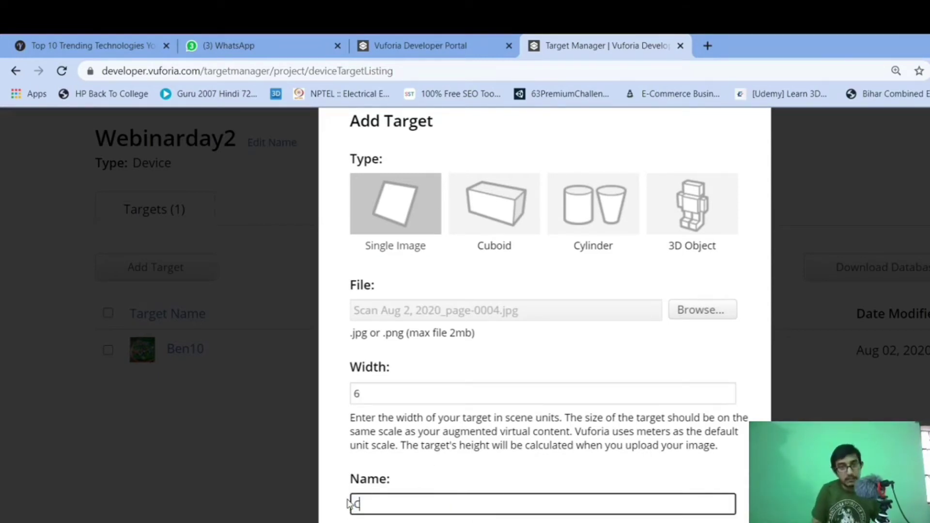
type("ardBack")
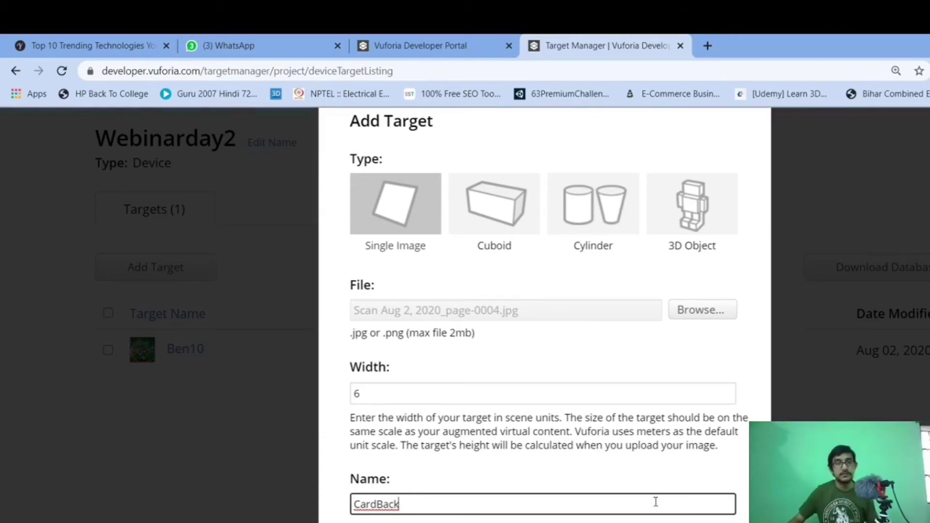
scroll(656, 504, "down", 2)
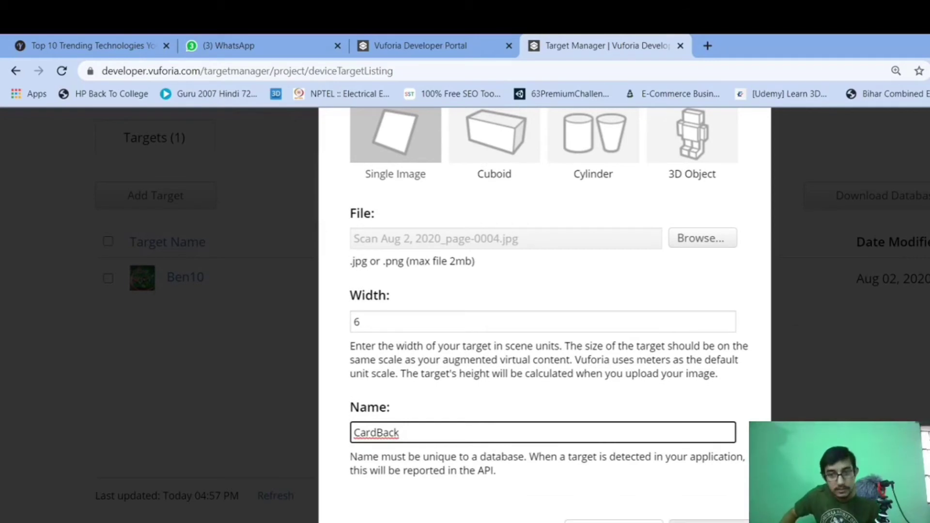
key("Return")
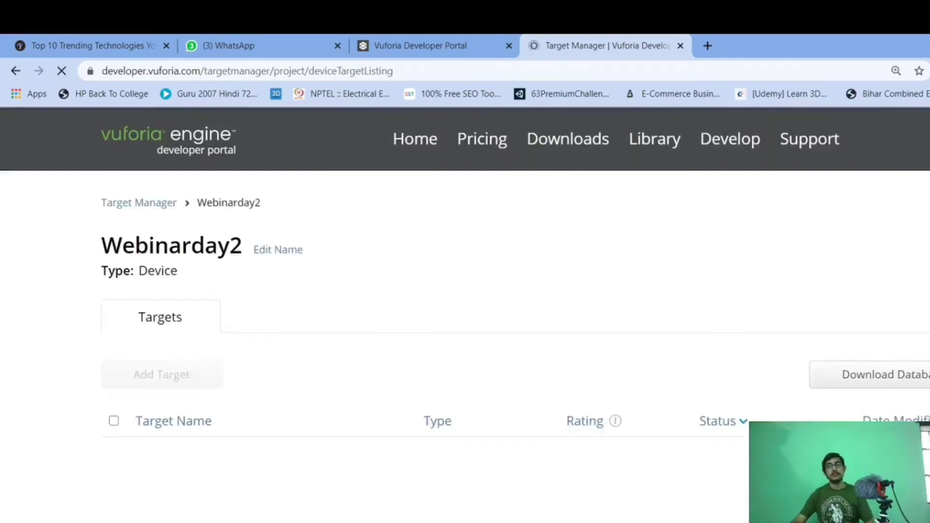
Step: Reload the Webinarday2 target list and check the rating and status of the CardBack target
scroll(659, 485, "down", 2)
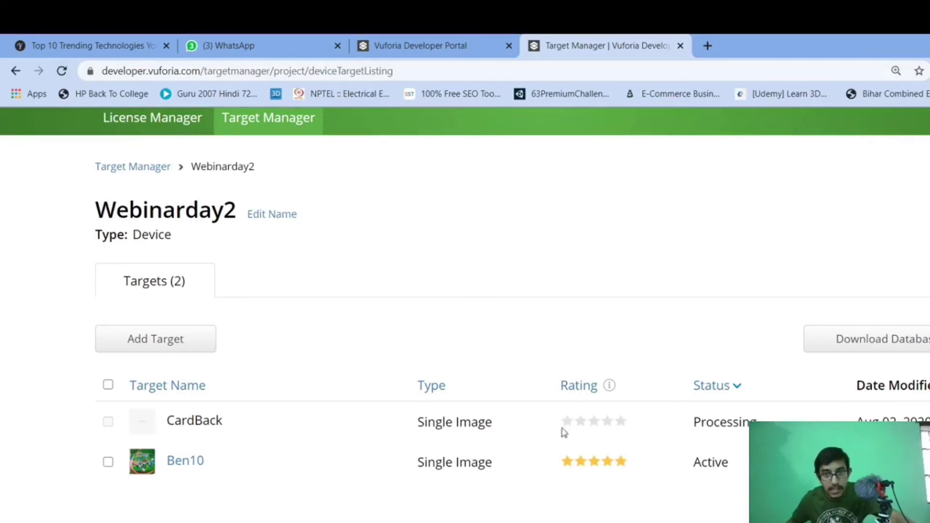
left_click(62, 71)
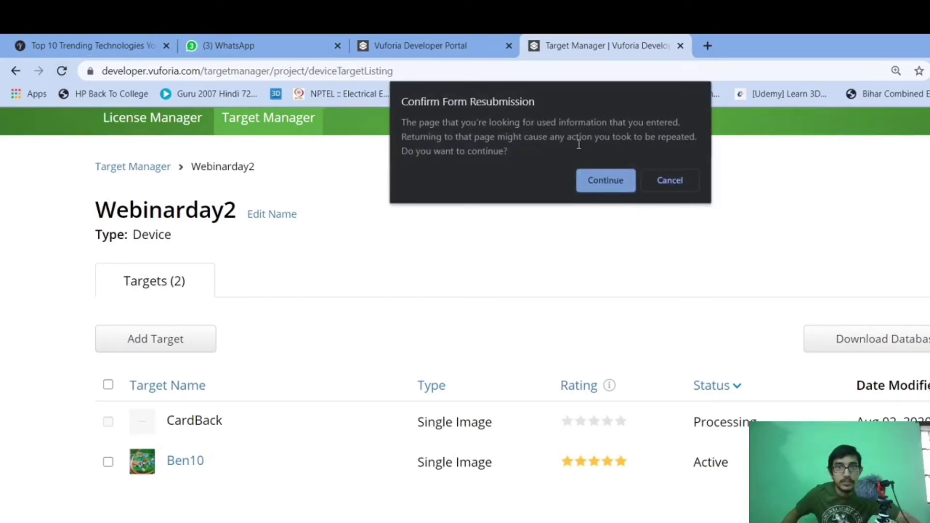
left_click(599, 182)
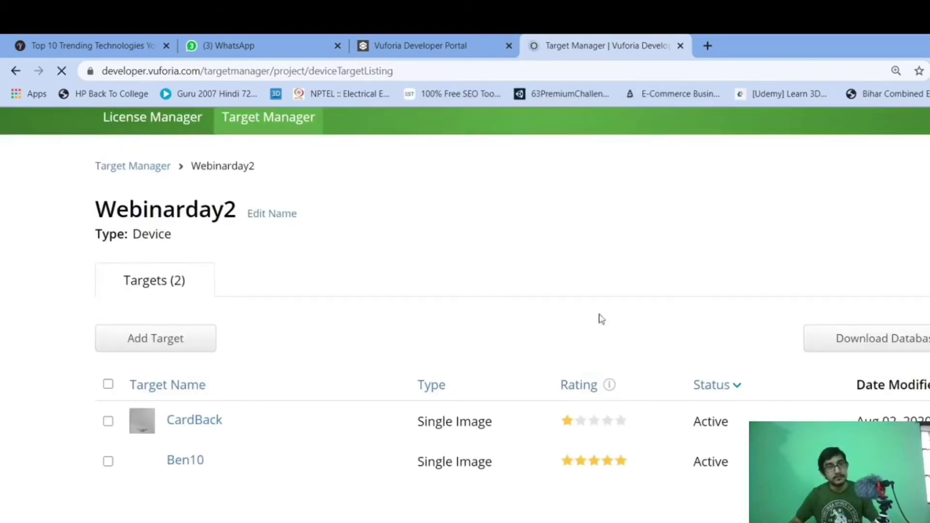
mouse_move(611, 388)
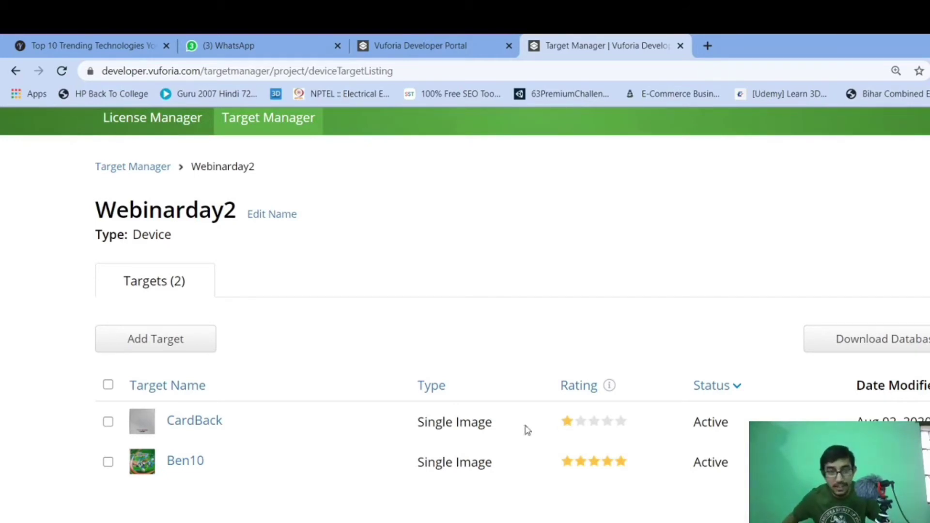
Step: Open the CardBack target's details, show its detected feature points on the image, and return to the Webinarday2 target list
left_click(209, 426)
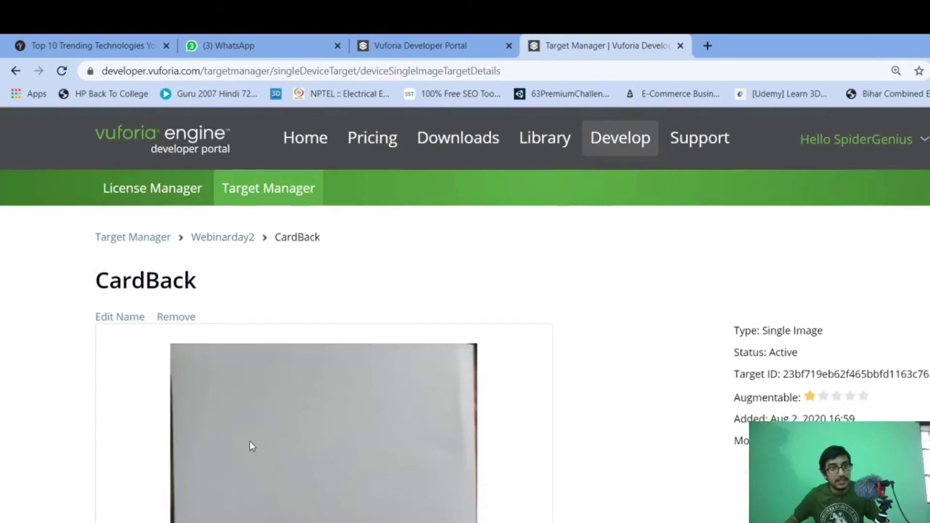
scroll(254, 443, "down", 6)
scroll(271, 441, "up", 1)
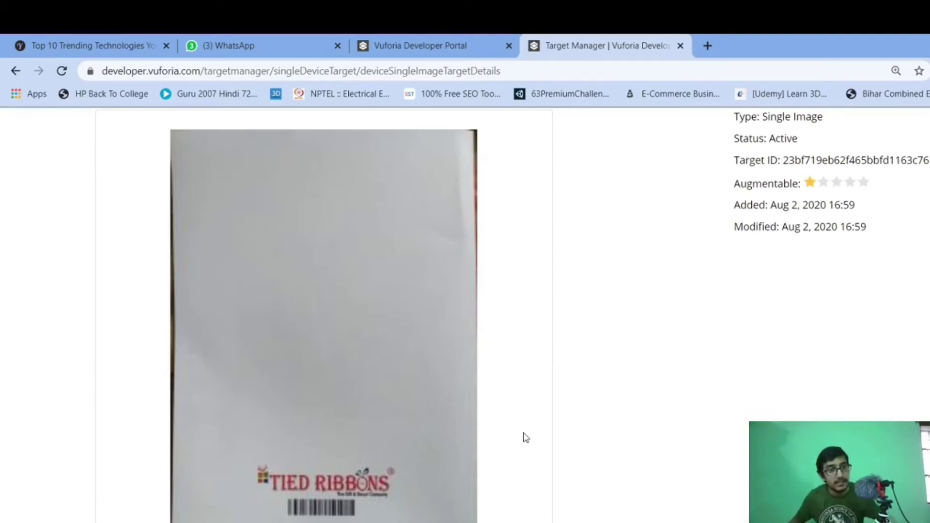
left_click(329, 522)
scroll(397, 479, "up", 1)
scroll(395, 475, "up", 1)
scroll(224, 315, "down", 2)
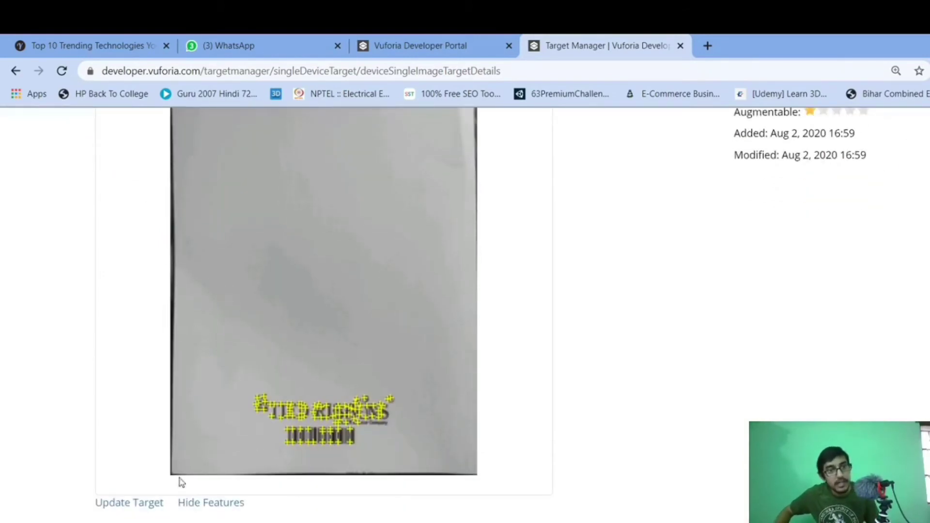
scroll(254, 403, "up", 5)
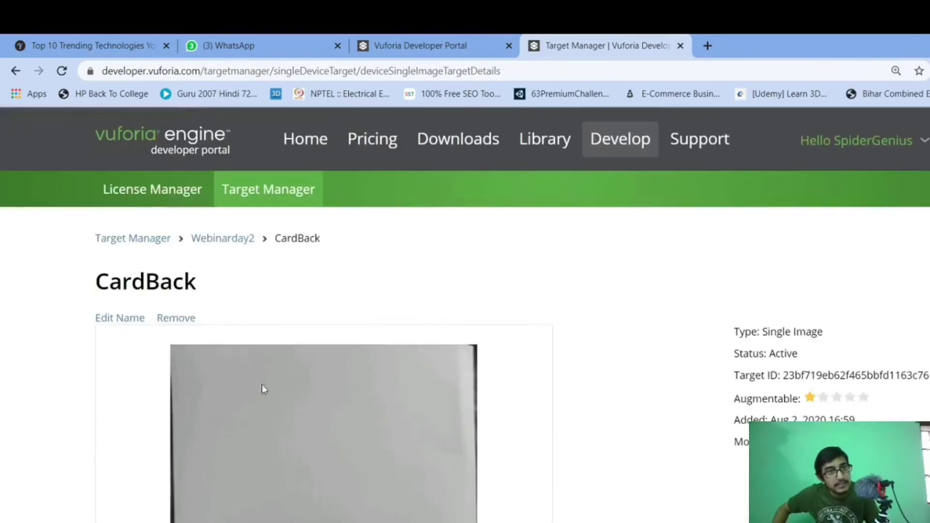
left_click(224, 240)
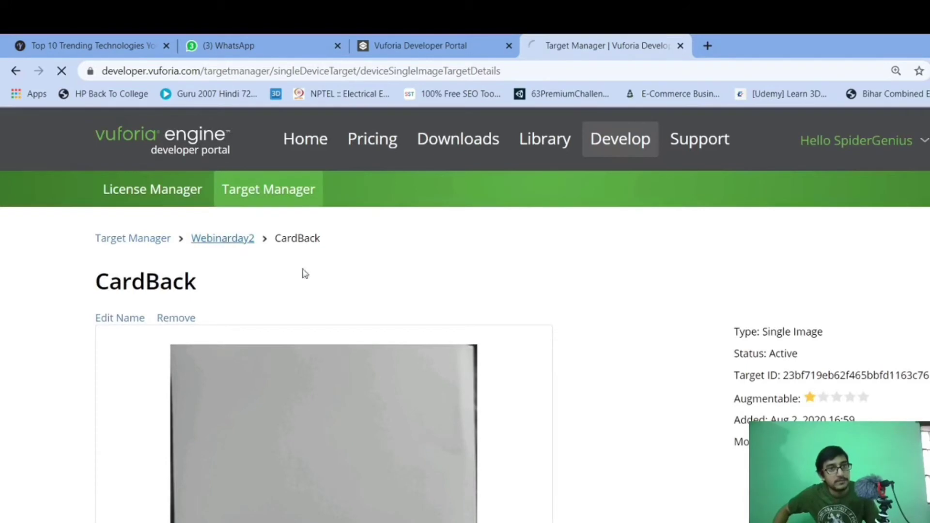
scroll(329, 291, "down", 2)
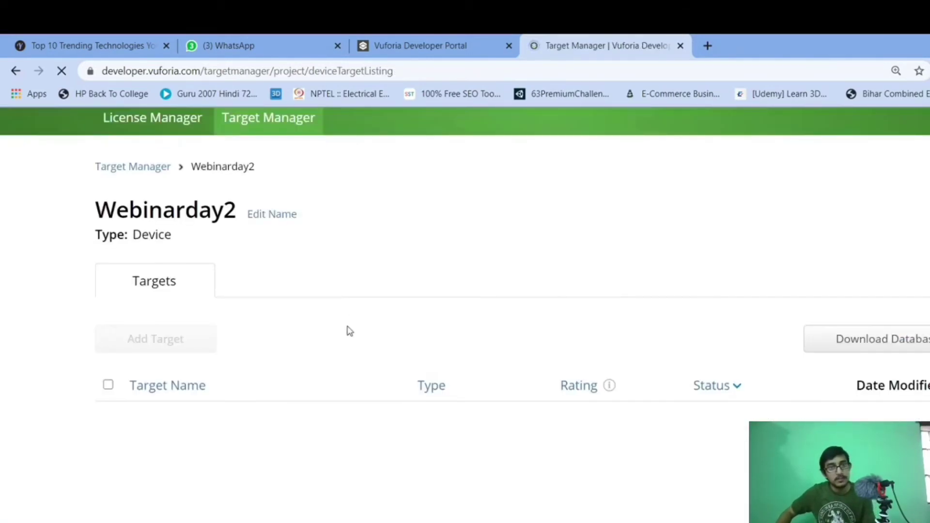
scroll(334, 325, "down", 2)
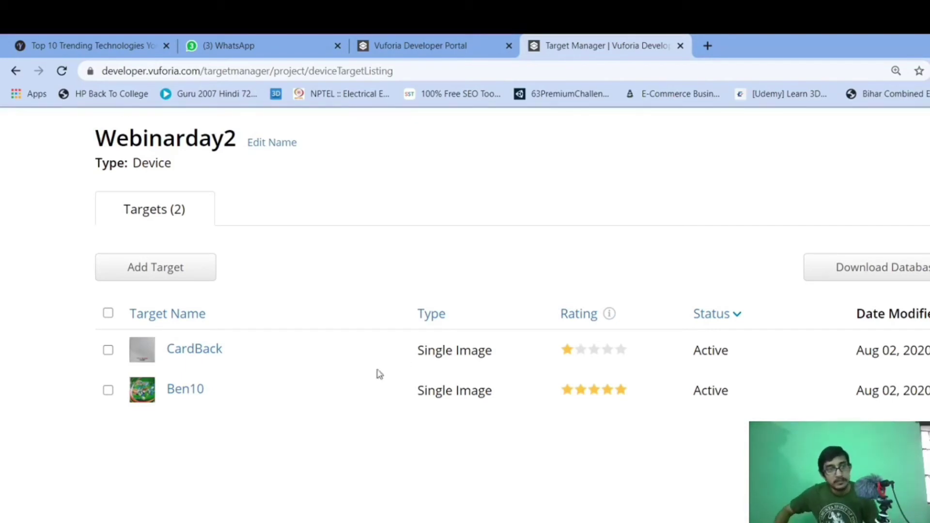
left_click(203, 279)
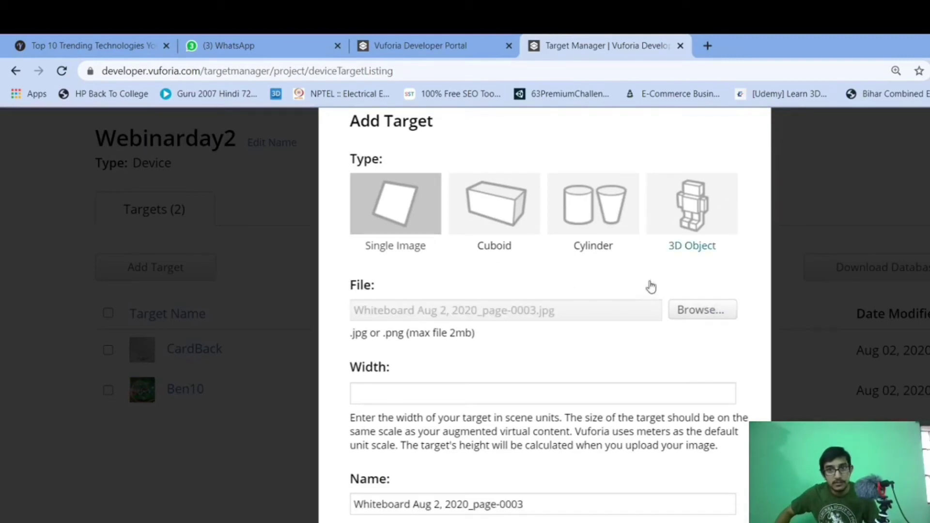
left_click(492, 397)
type("6")
left_click_drag(528, 504, 336, 504)
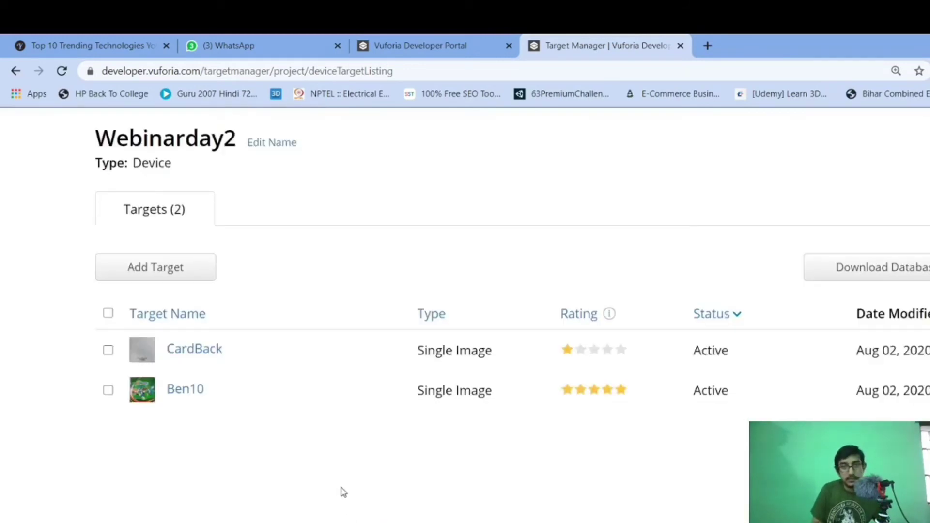
Step: Add a single image target named Ben10Back with width 6 from the file Whiteboard Aug 2, 2020_page-0003.jpg
left_click(186, 276)
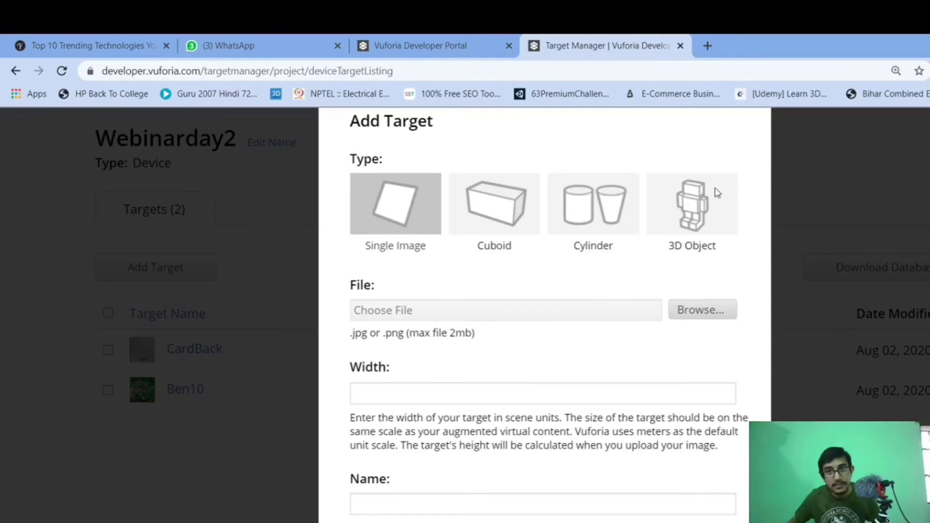
left_click(497, 392)
type("6")
left_click(481, 504)
left_click_drag(544, 504, 349, 515)
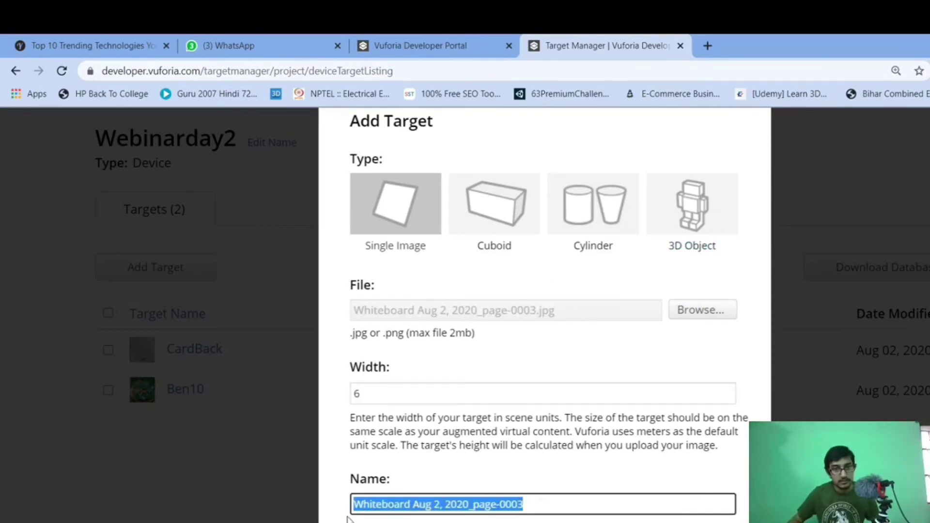
type("Ben")
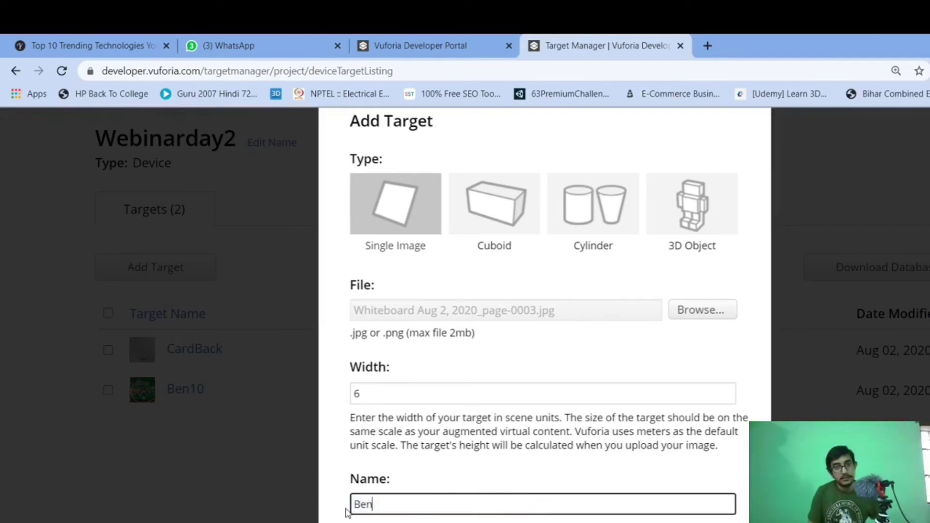
type("10Back")
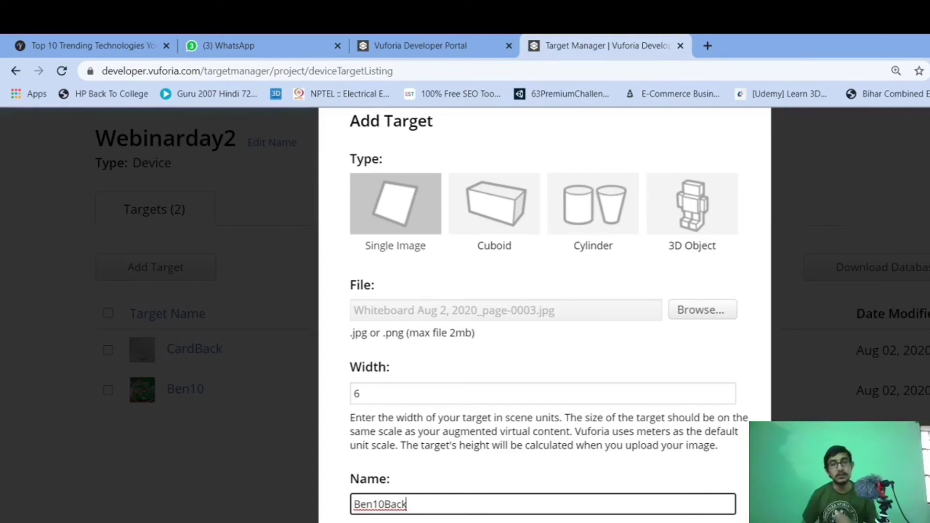
key("Return")
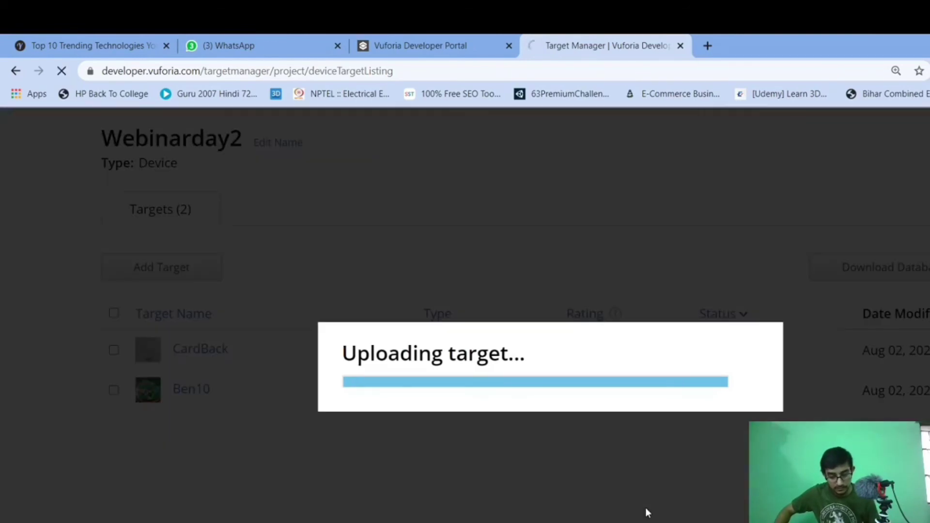
scroll(525, 465, "down", 2)
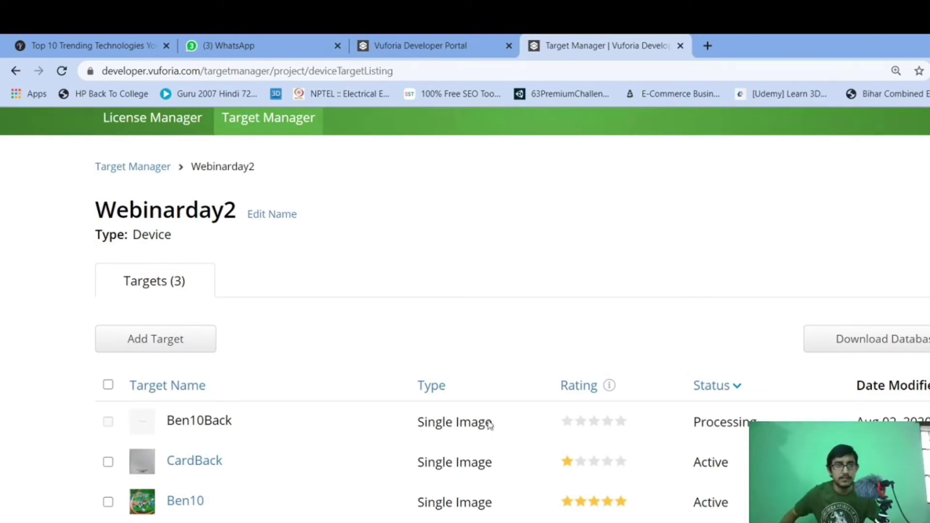
left_click(183, 345)
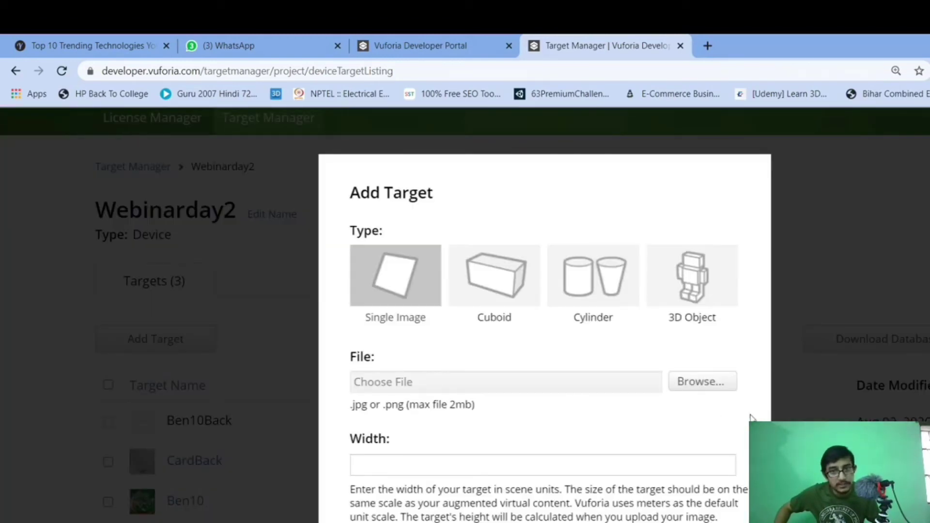
left_click(719, 388)
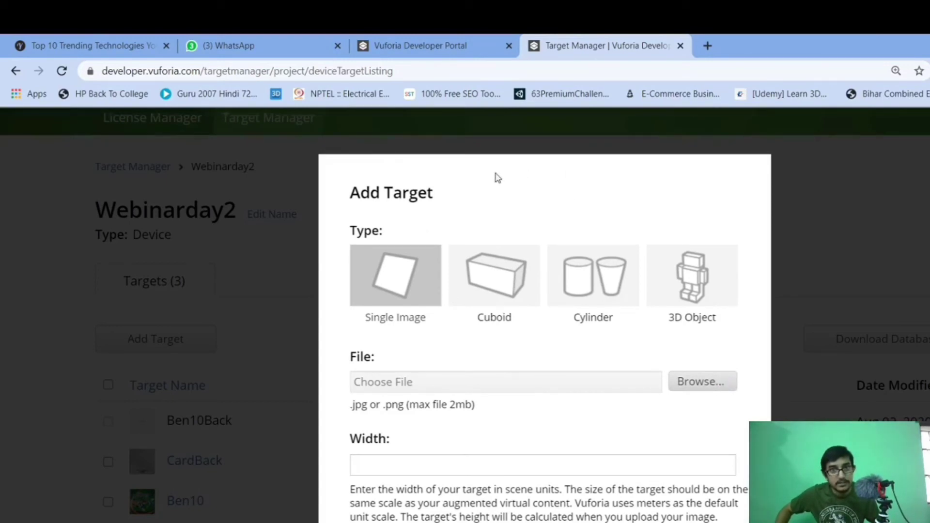
scroll(499, 181, "down", 6)
left_click_drag(507, 267, 316, 274)
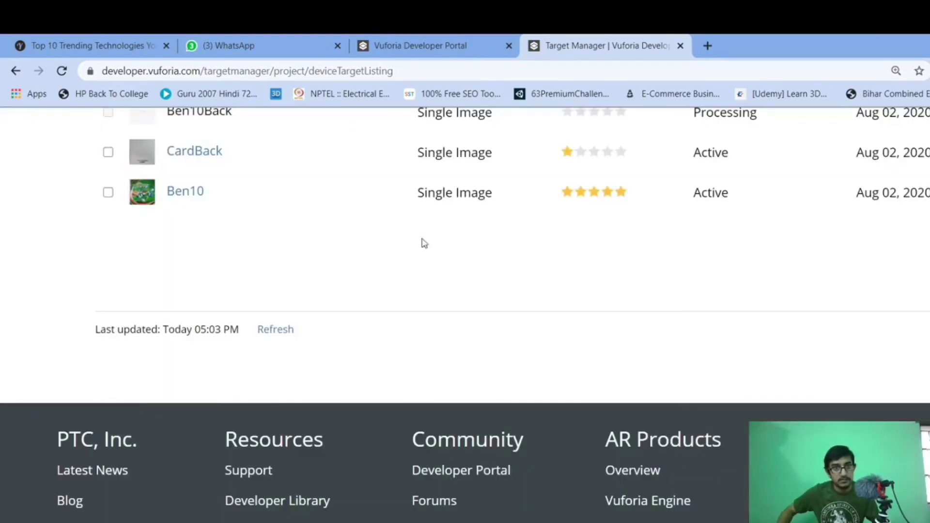
scroll(358, 277, "up", 3)
Step: Add a single image target named PlayingCard with width 6 from the file Scan Aug 2, 2020_page-0005.jpg
left_click(162, 173)
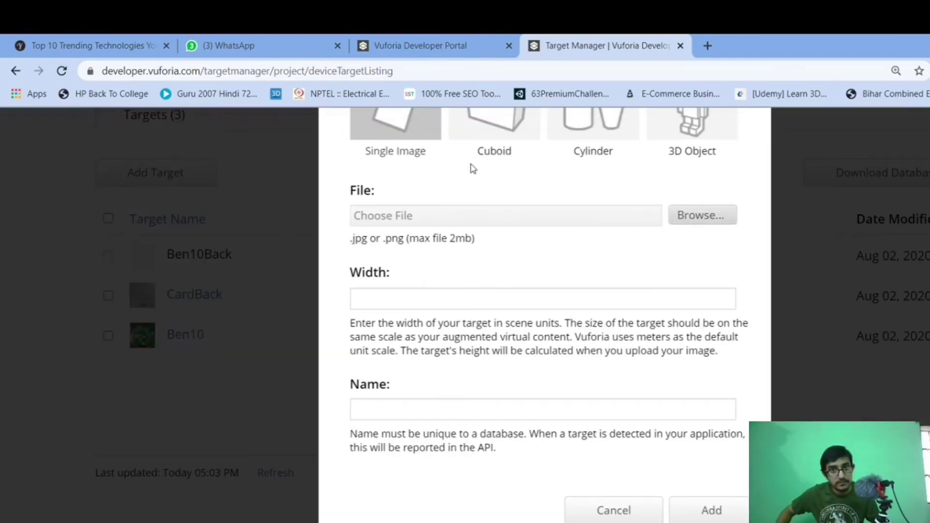
left_click(395, 298)
type("6")
left_click_drag(491, 410, 351, 411)
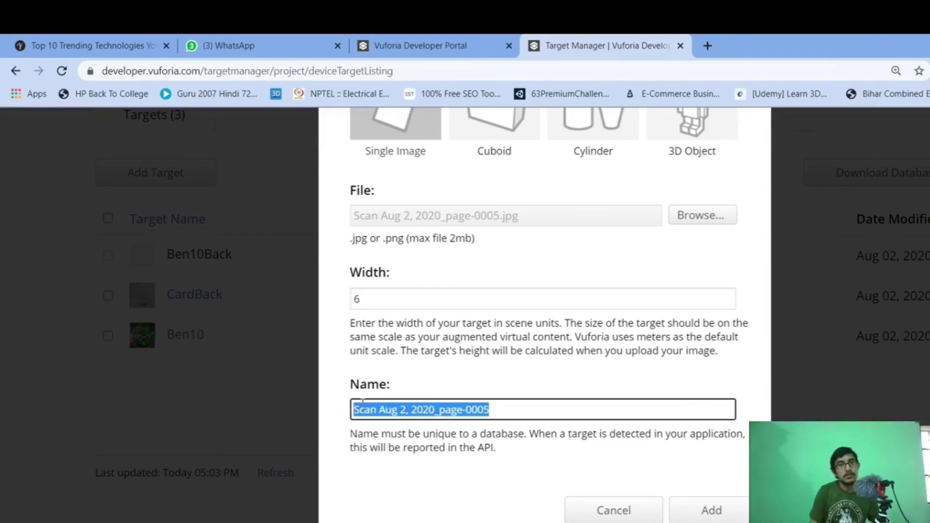
type("P")
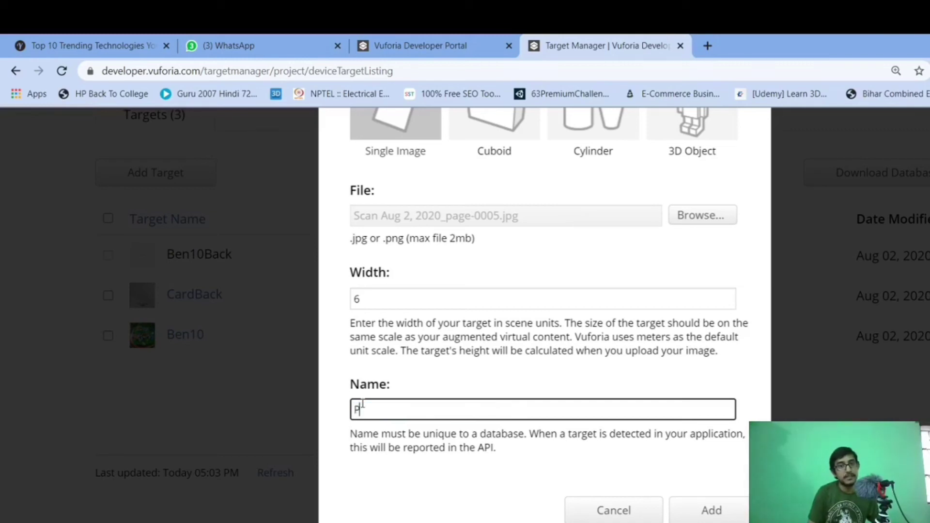
type("layingCard")
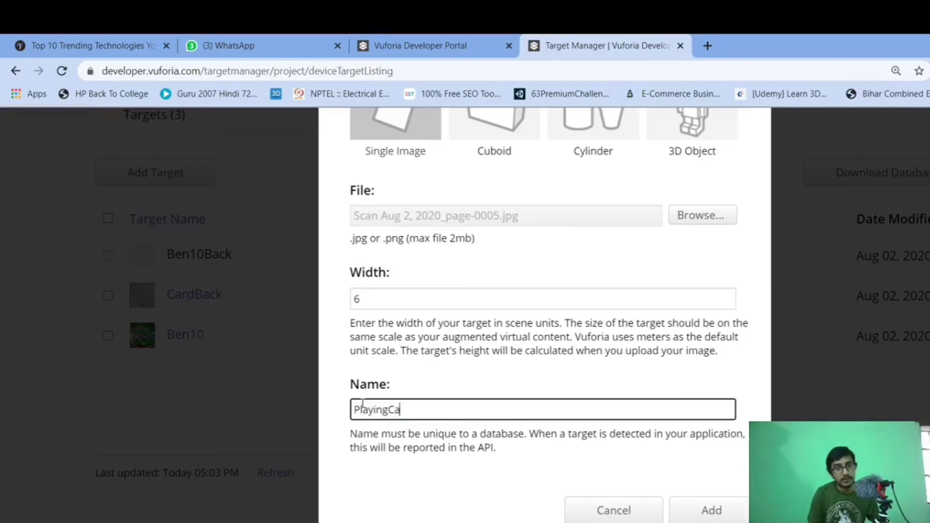
left_click(711, 503)
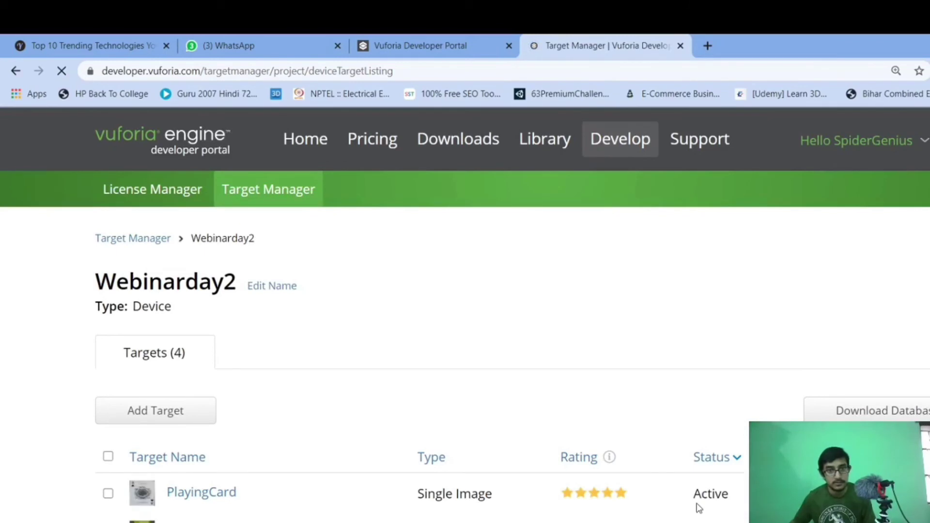
Step: Open the details of the low-rated CardBack target in the Webinarday2 database and remove that target
scroll(693, 507, "down", 3)
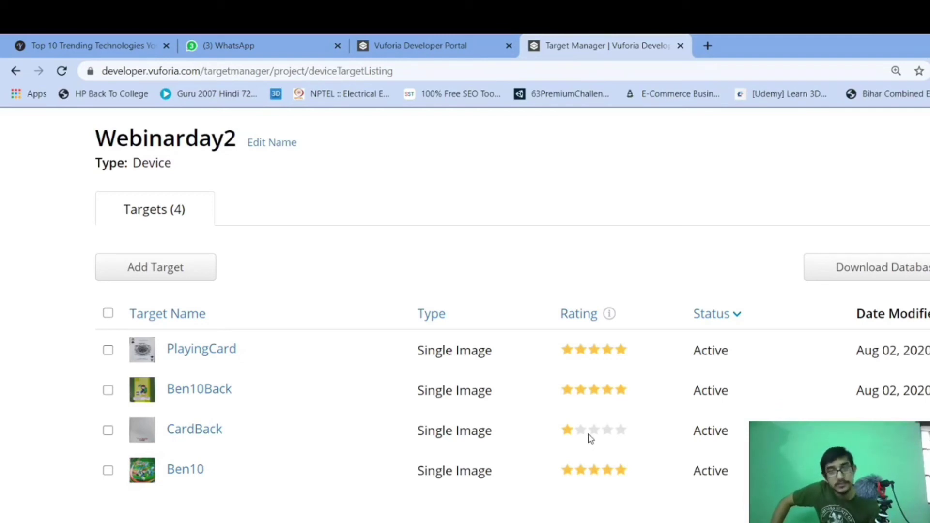
left_click(108, 430)
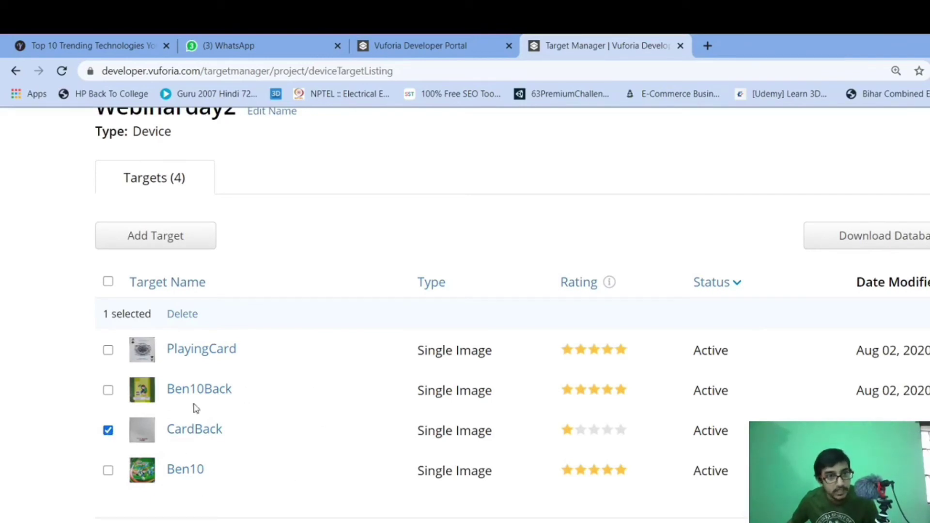
left_click(194, 430)
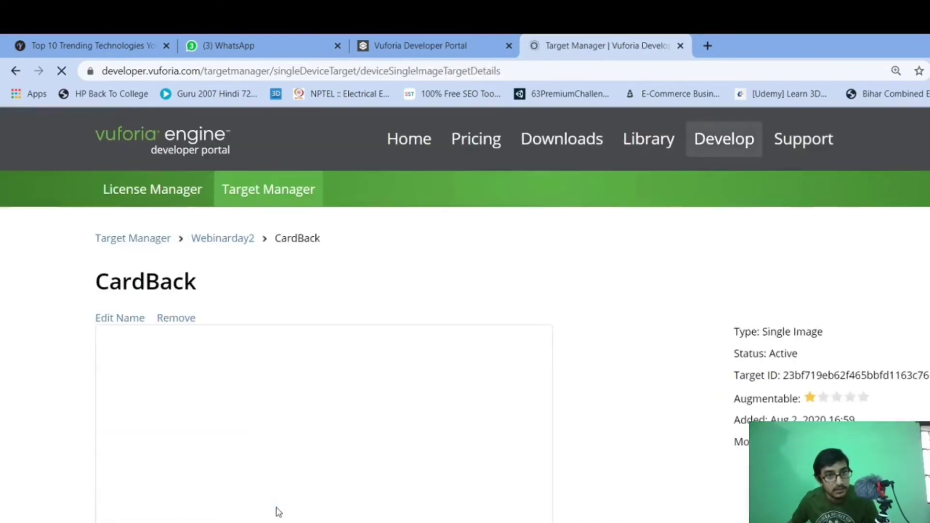
scroll(177, 321, "down", 1)
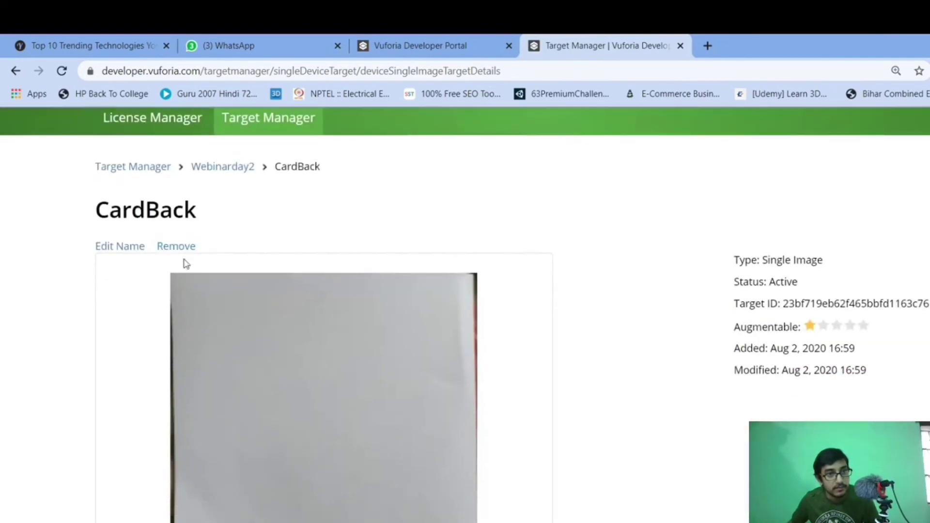
scroll(251, 361, "down", 2)
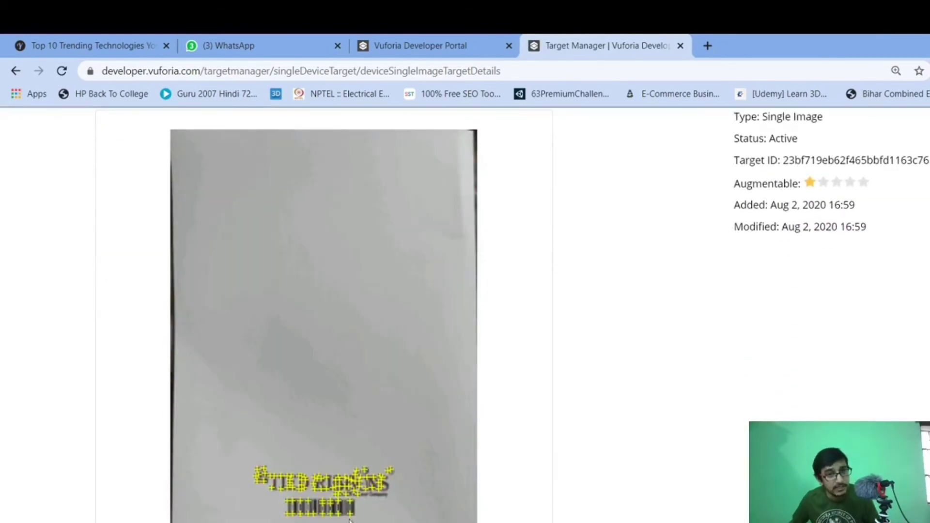
scroll(321, 411, "up", 2)
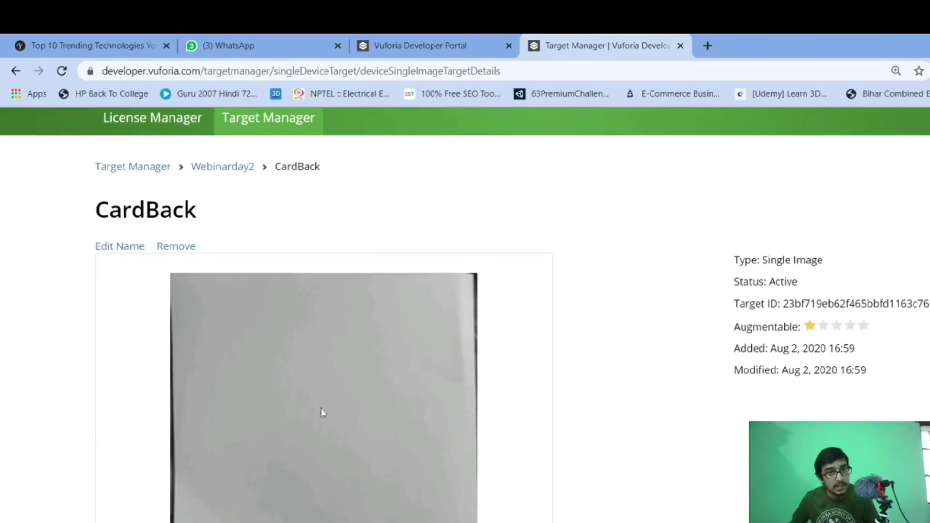
left_click(186, 248)
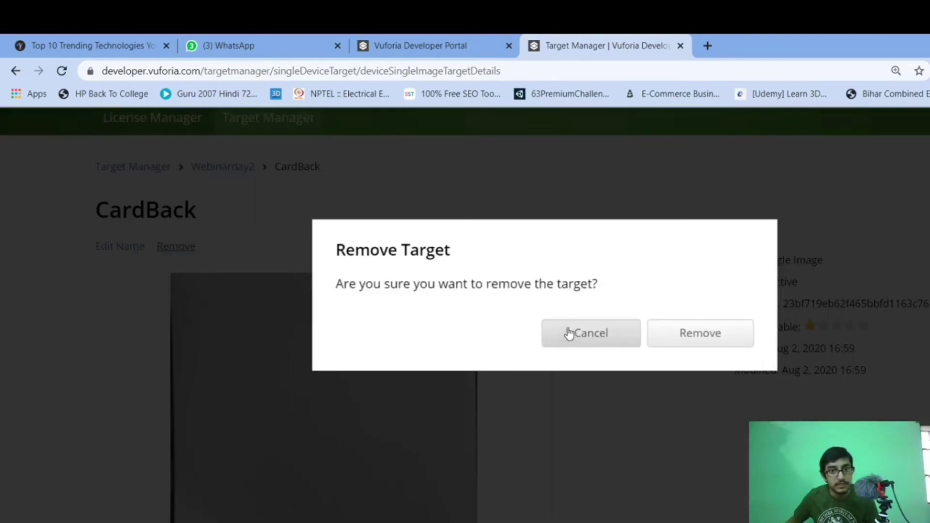
left_click(690, 339)
Step: Open the PlayingCard target's details, show its detected feature points on the image, and return to the Webinarday2 target list
scroll(669, 345, "down", 3)
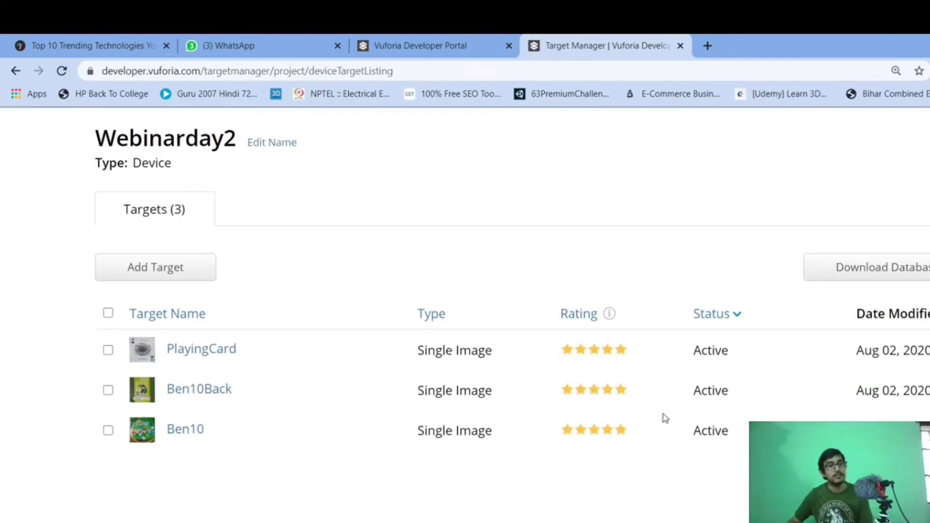
left_click(183, 356)
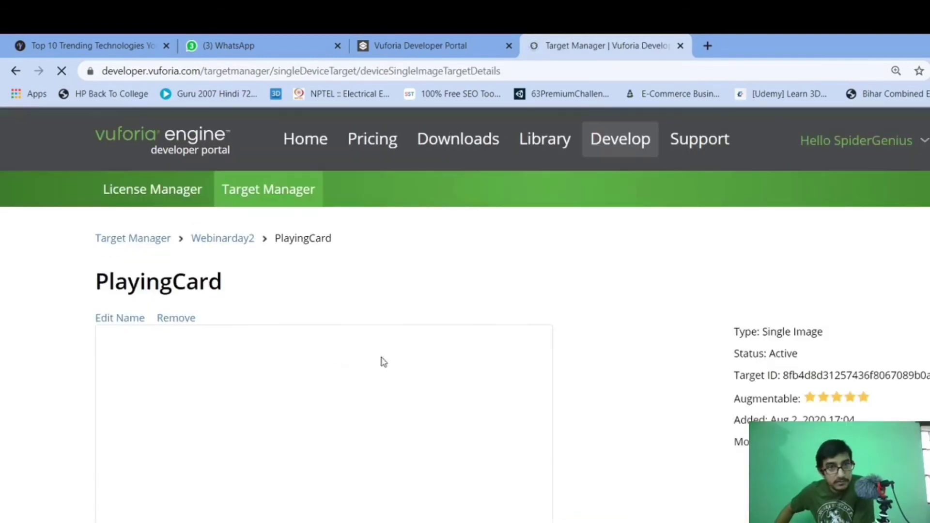
scroll(328, 346, "down", 3)
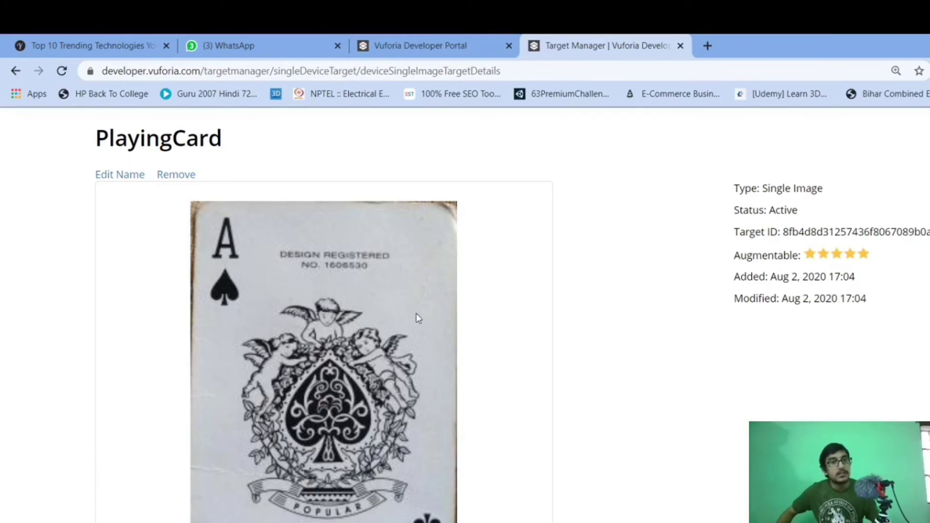
scroll(417, 317, "down", 3)
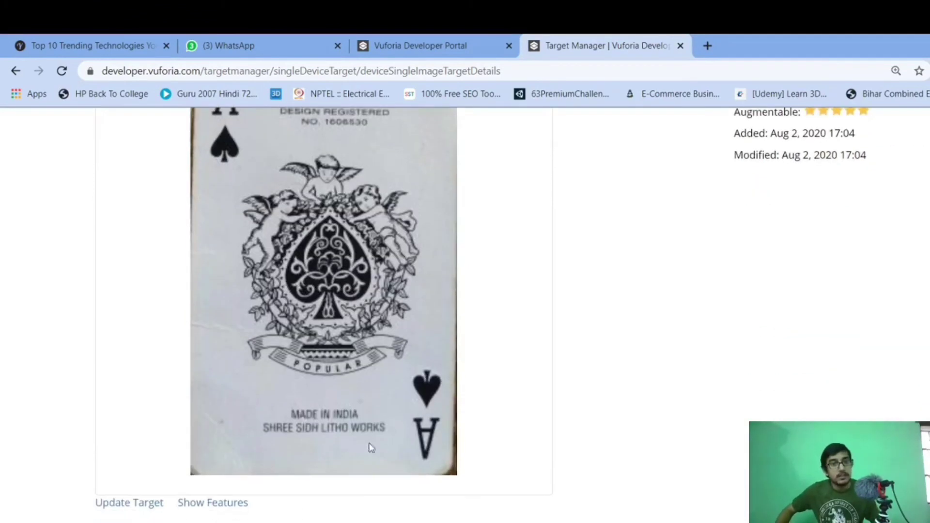
left_click(236, 503)
scroll(600, 465, "up", 2)
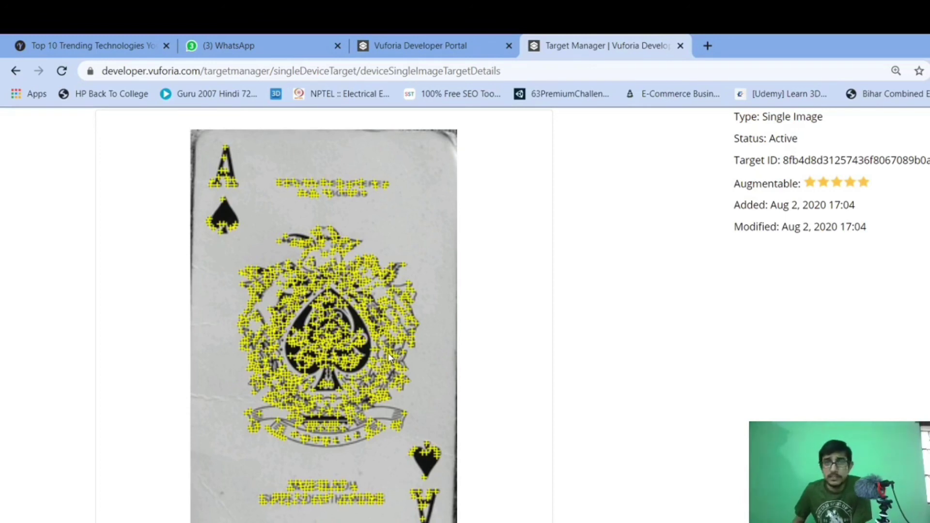
scroll(390, 352, "up", 5)
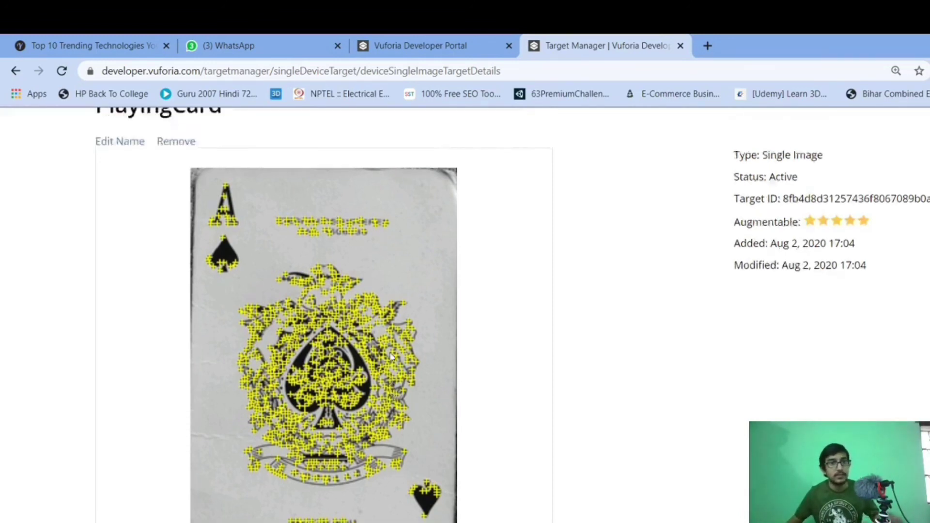
left_click(202, 236)
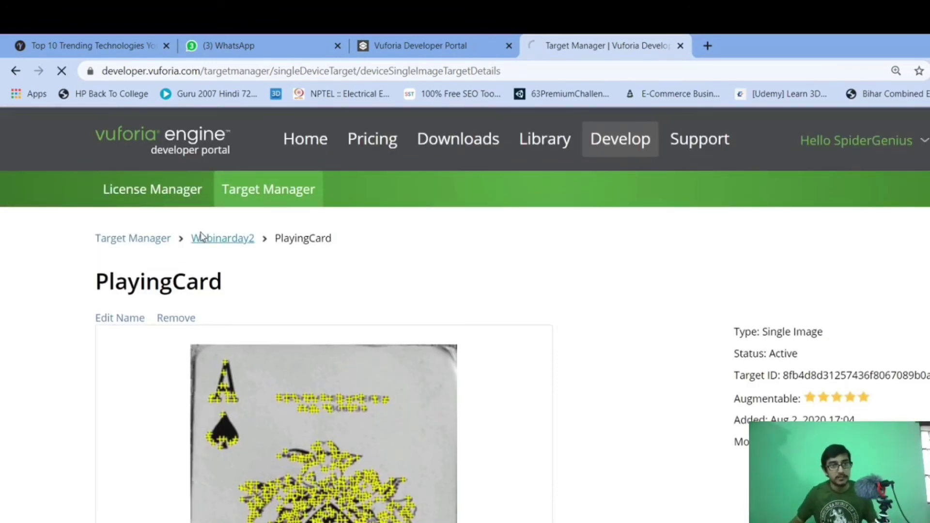
Step: Select the Ben10, Ben10Back and PlayingCard targets in the Webinarday2 target list
scroll(394, 318, "down", 1)
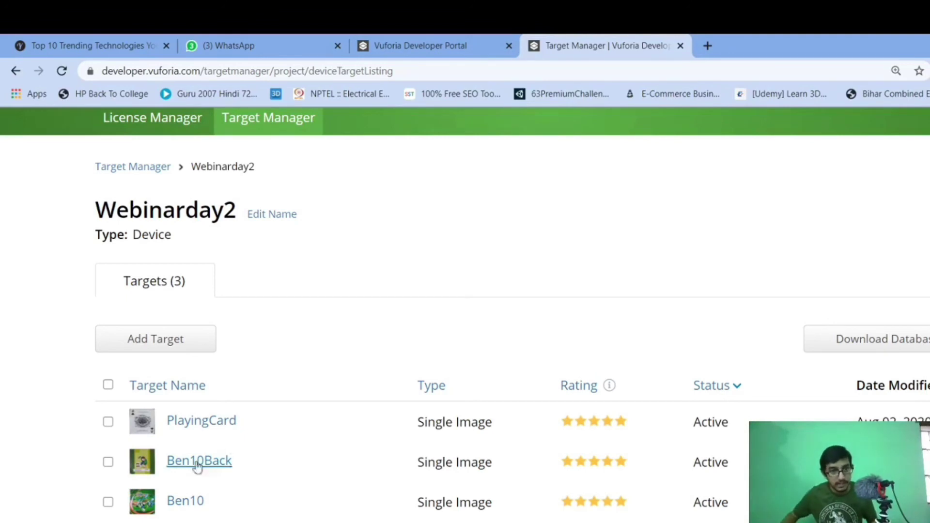
left_click(110, 504)
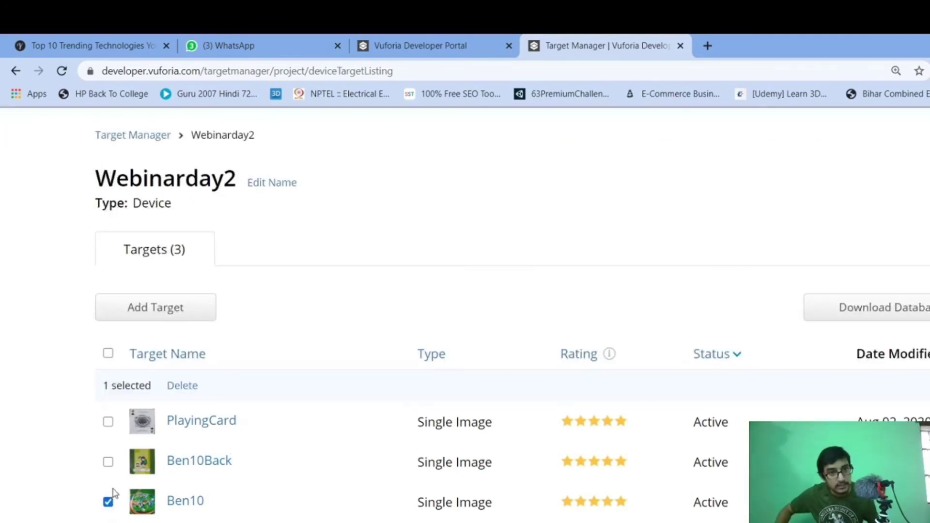
left_click(109, 462)
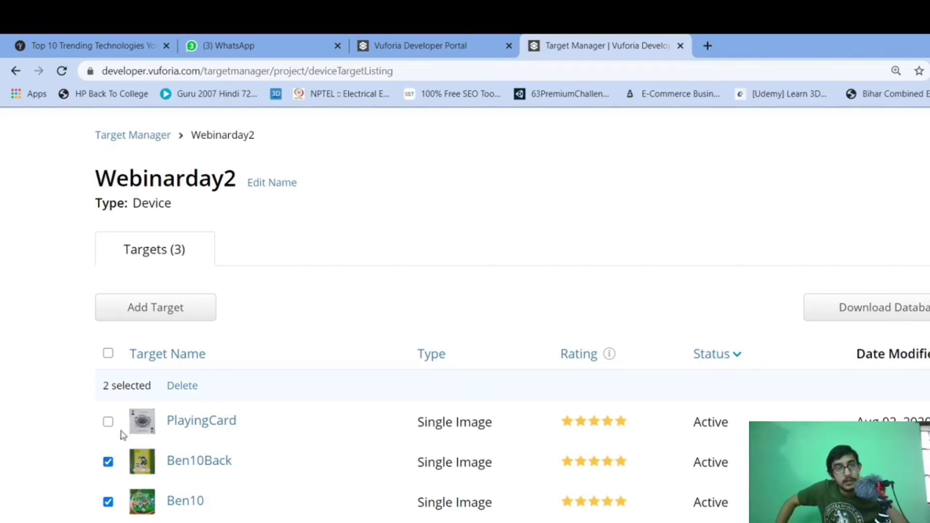
left_click(109, 423)
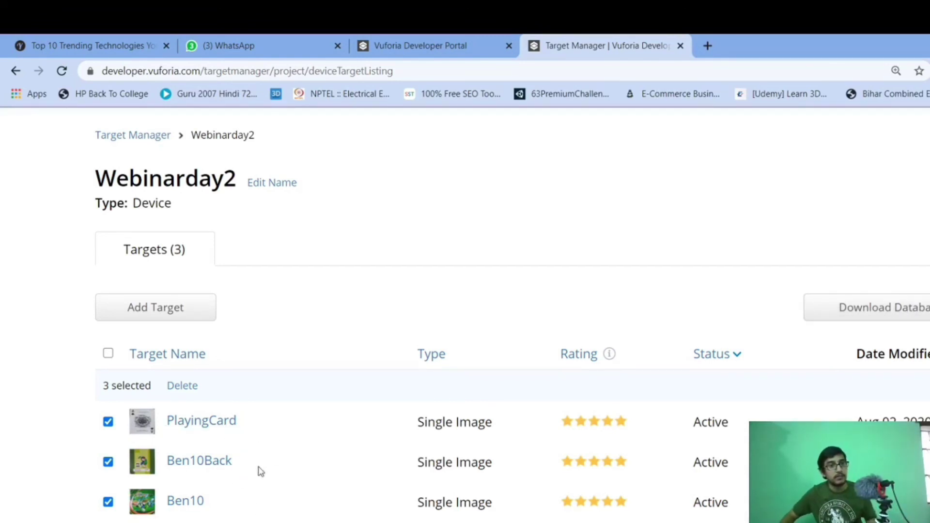
left_click(109, 422)
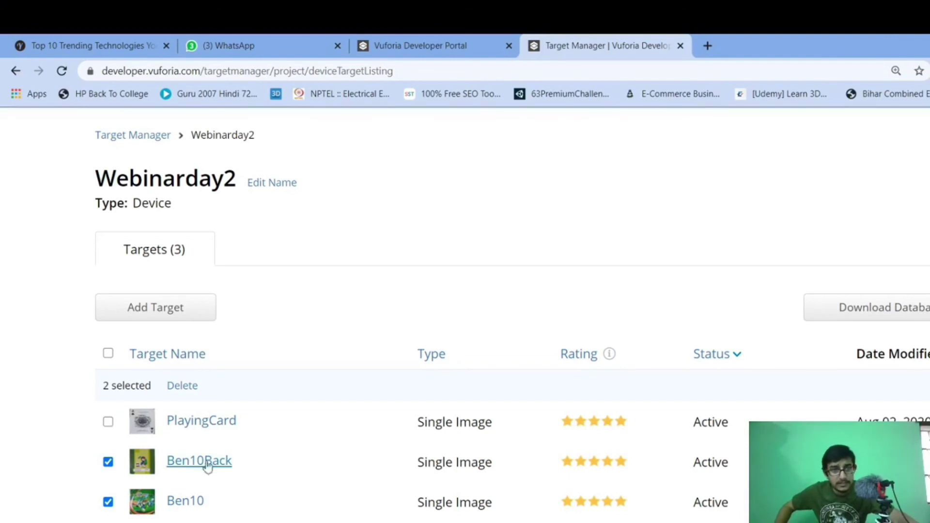
left_click(108, 422)
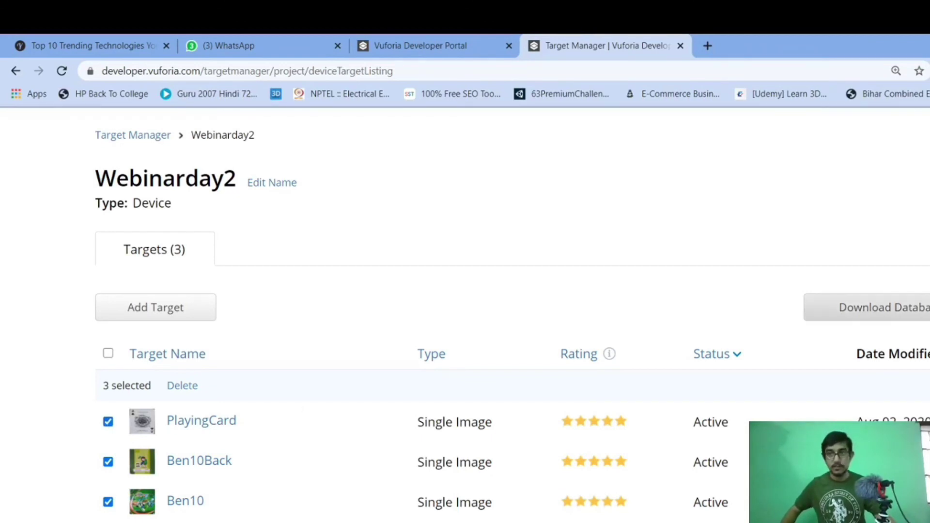
Step: Download the Webinarday2 database with the three selected targets, choosing Unity Editor as the development platform
left_click(901, 313)
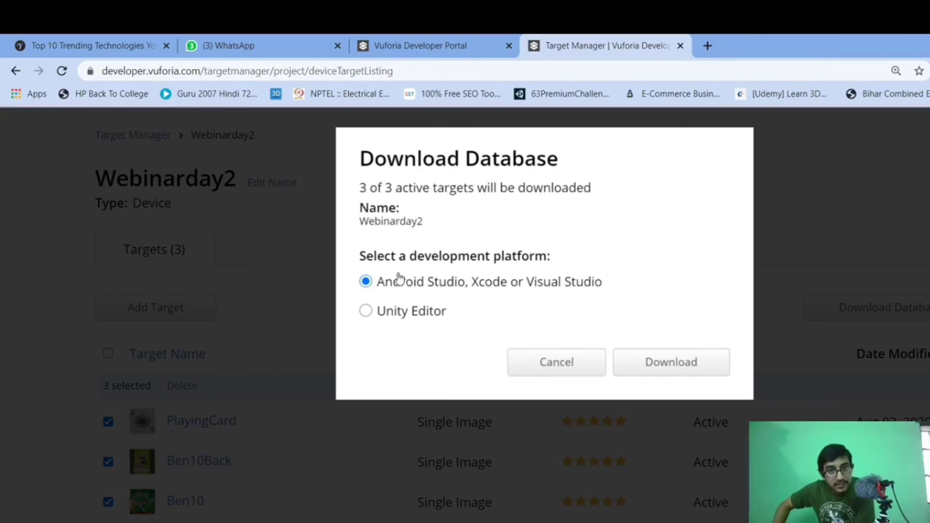
left_click(367, 312)
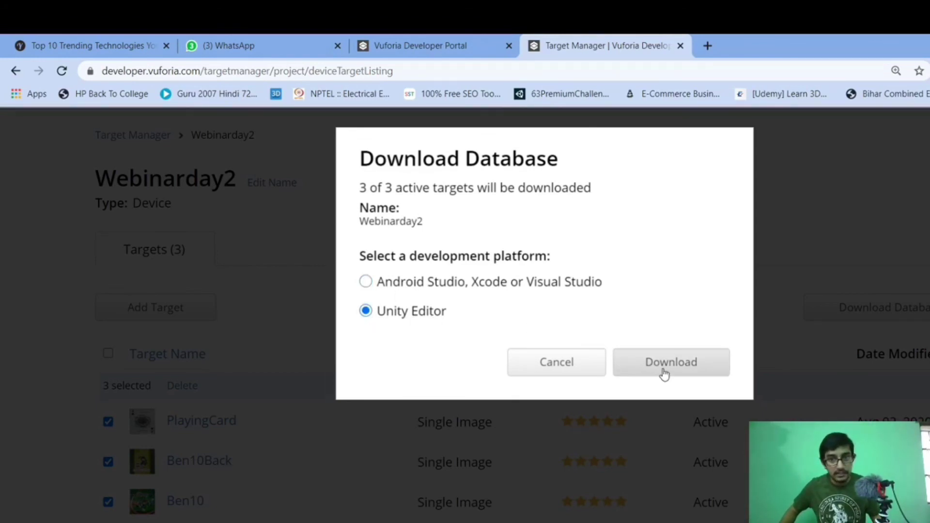
left_click(583, 377)
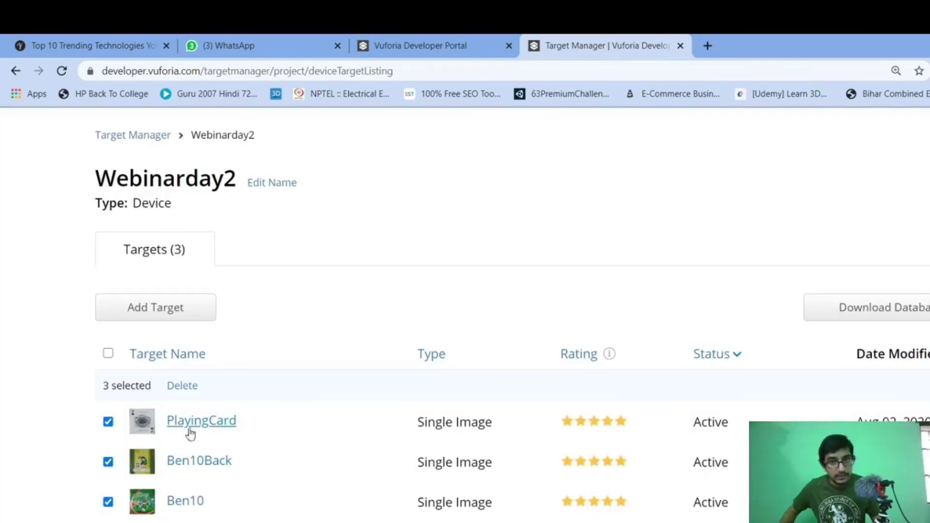
left_click(879, 314)
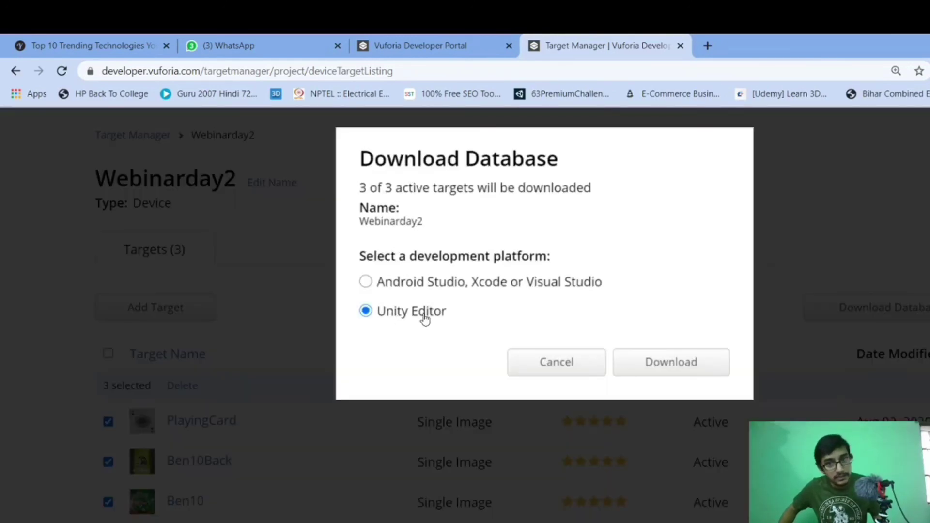
left_click(658, 363)
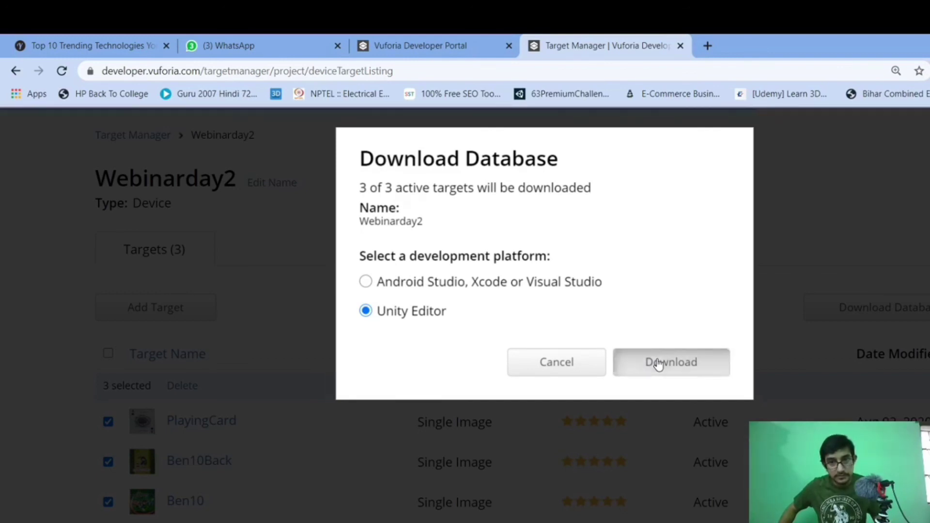